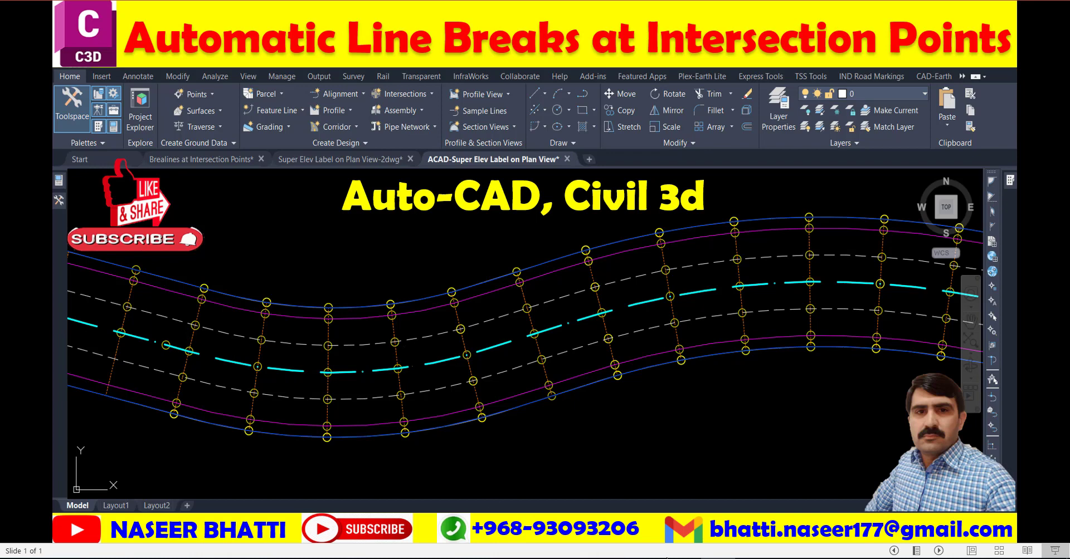
# - Bring up the Super Elev Label on Plan View-2dwg drawing and zoom out over the labelled road
pyautogui.click(683, 501)
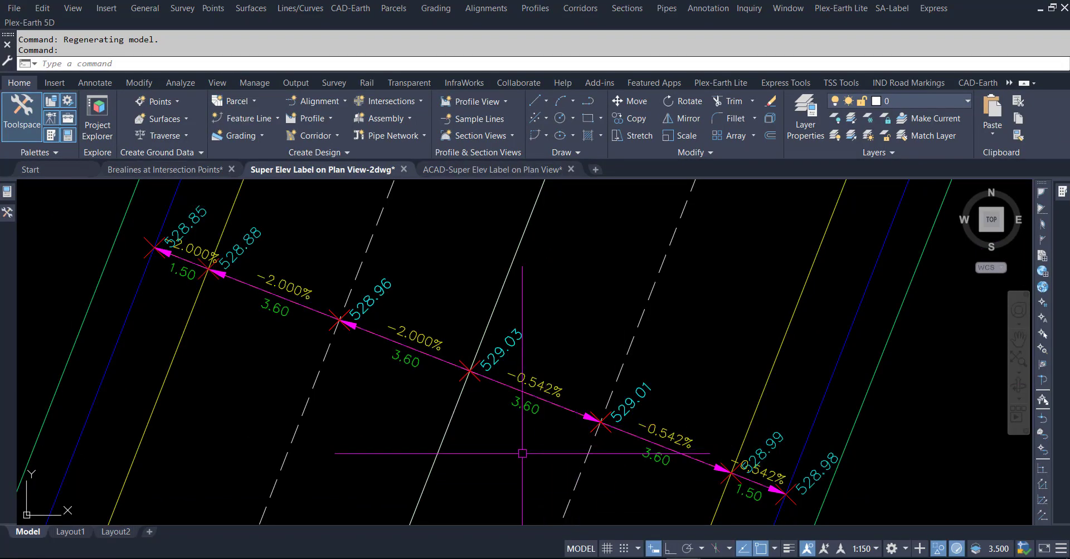
pyautogui.moveTo(522, 453); pyautogui.dragTo(519, 448, button='middle')
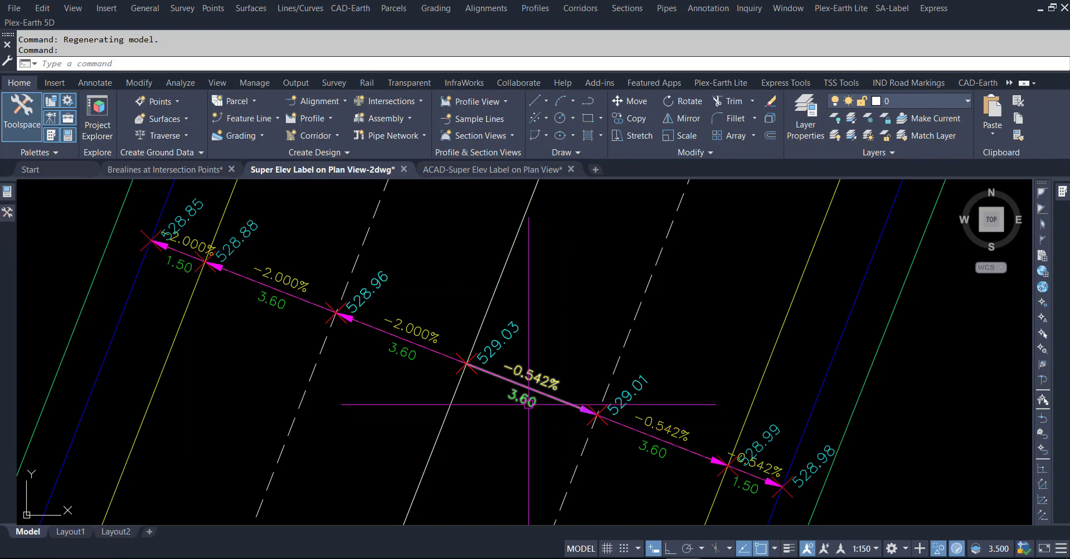
pyautogui.scroll(-2, 529, 405)
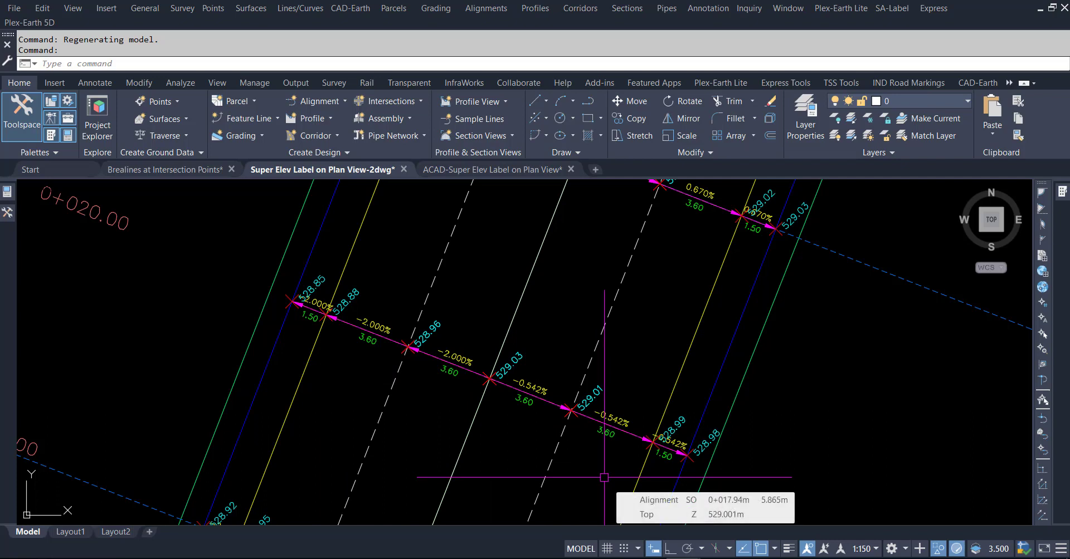
# - Switch to the Brealines at Intersection Points drawing and frame the curved alignment with its sample lines
pyautogui.moveTo(163, 169)
pyautogui.click(195, 170)
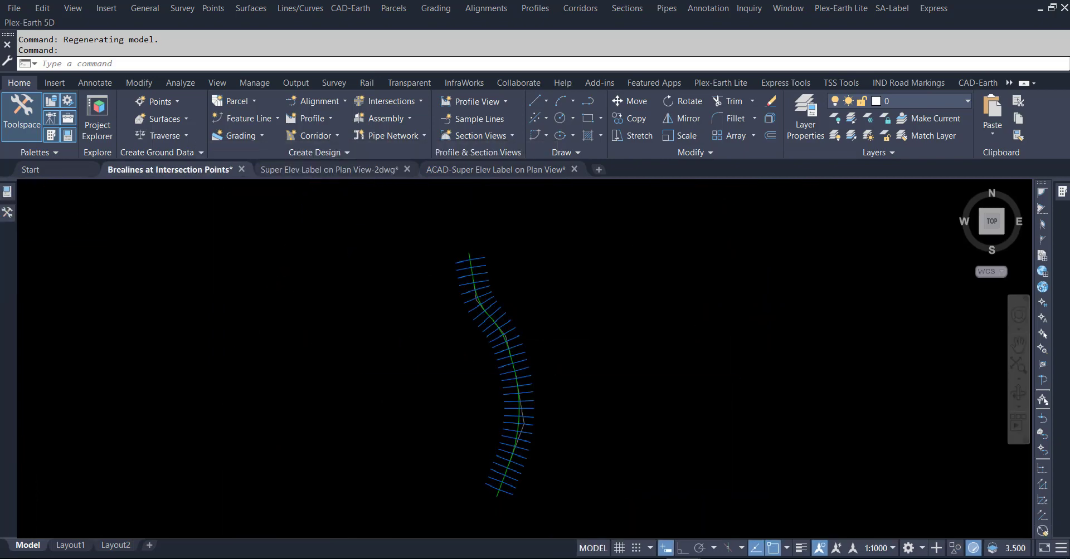
pyautogui.scroll(4, 515, 331)
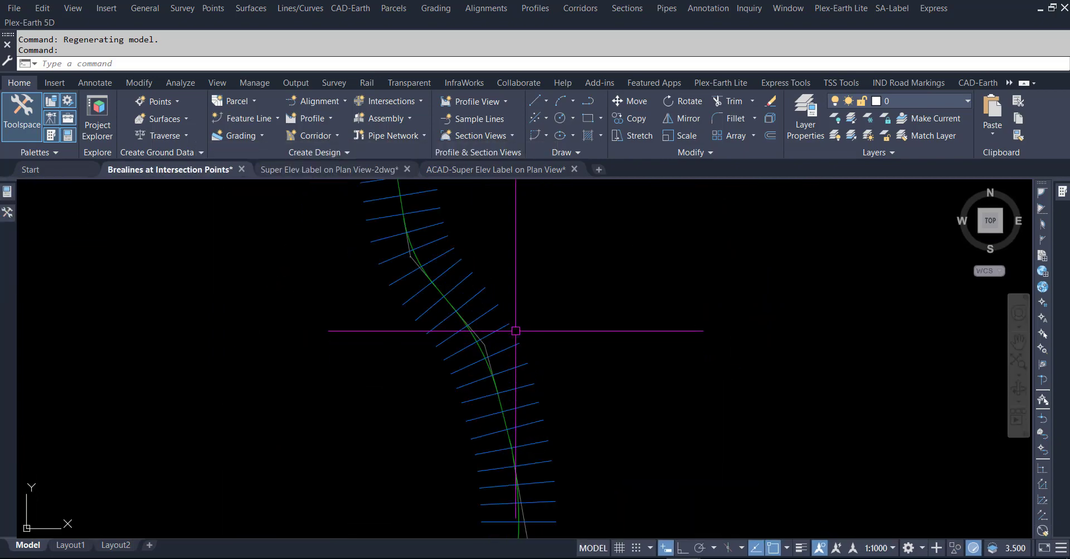
pyautogui.scroll(3, 512, 334)
pyautogui.scroll(-3, 513, 345)
pyautogui.scroll(-2, 514, 352)
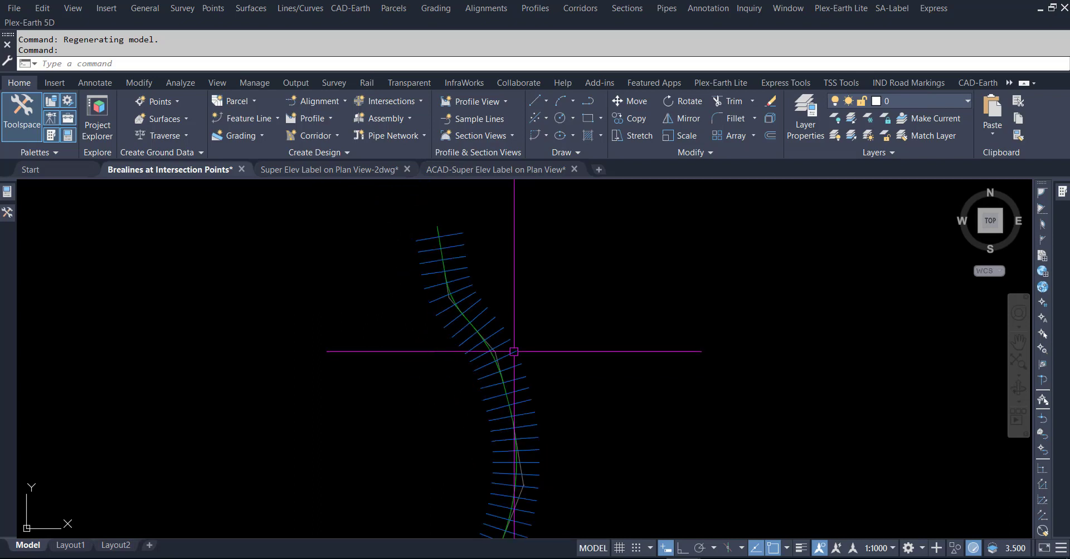
pyautogui.moveTo(573, 385); pyautogui.dragTo(568, 346, button='middle')
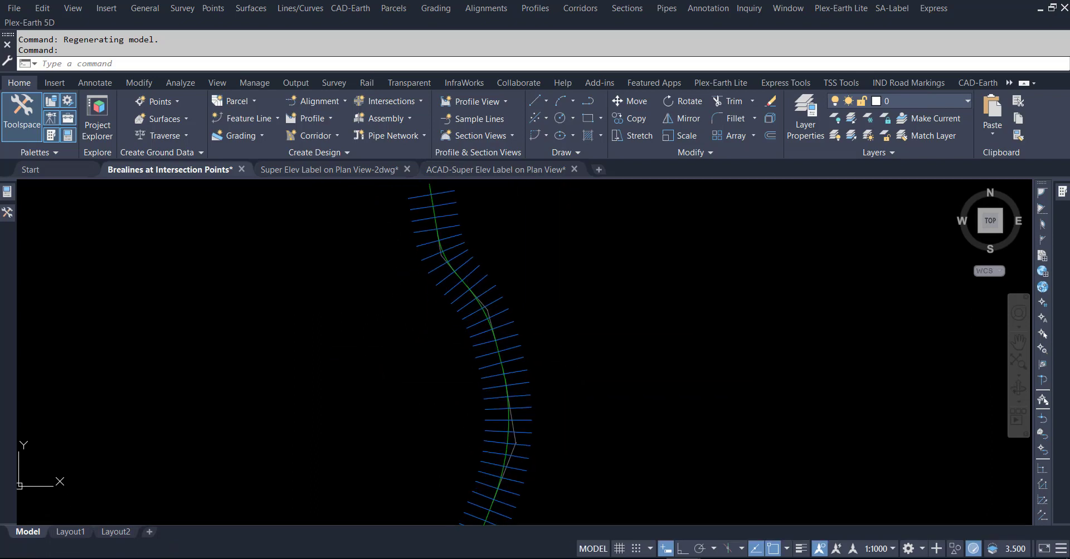
pyautogui.moveTo(544, 303)
pyautogui.mouseDown(button='middle')
pyautogui.moveTo(540, 332)
pyautogui.moveTo(537, 319)
pyautogui.mouseUp(button='middle')
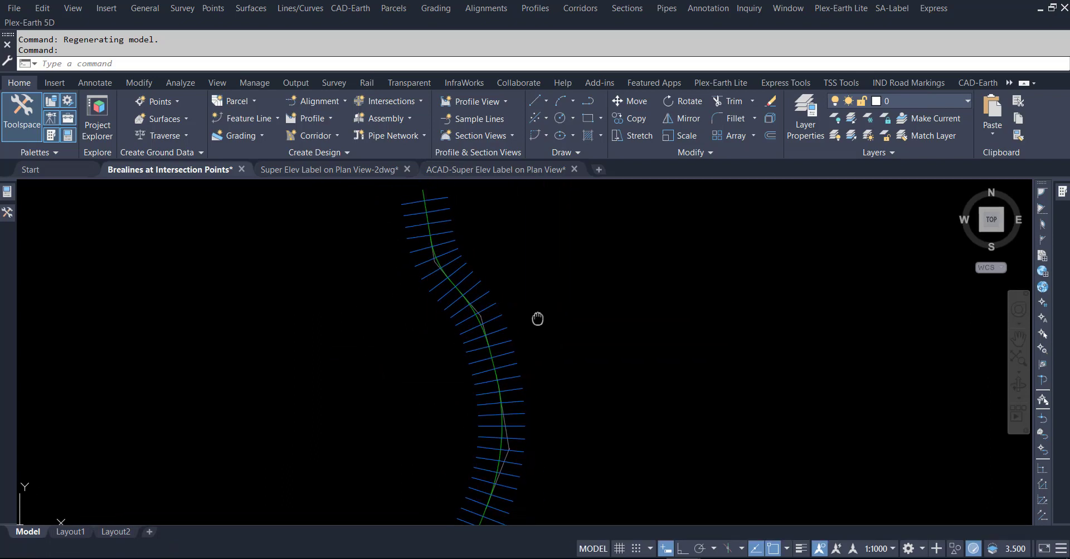
pyautogui.scroll(-1, 538, 315)
pyautogui.scroll(-1, 556, 303)
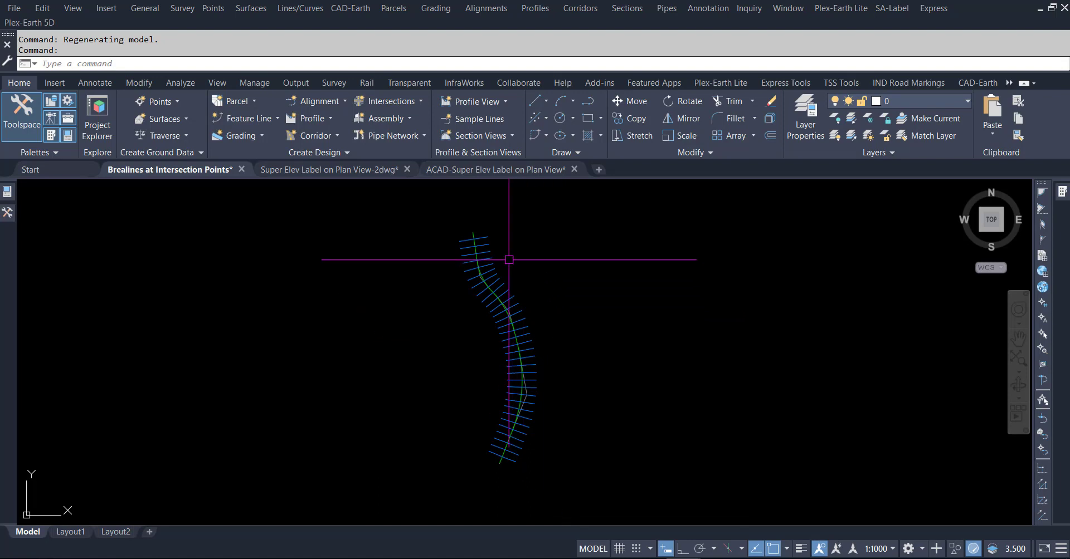
pyautogui.scroll(2, 516, 266)
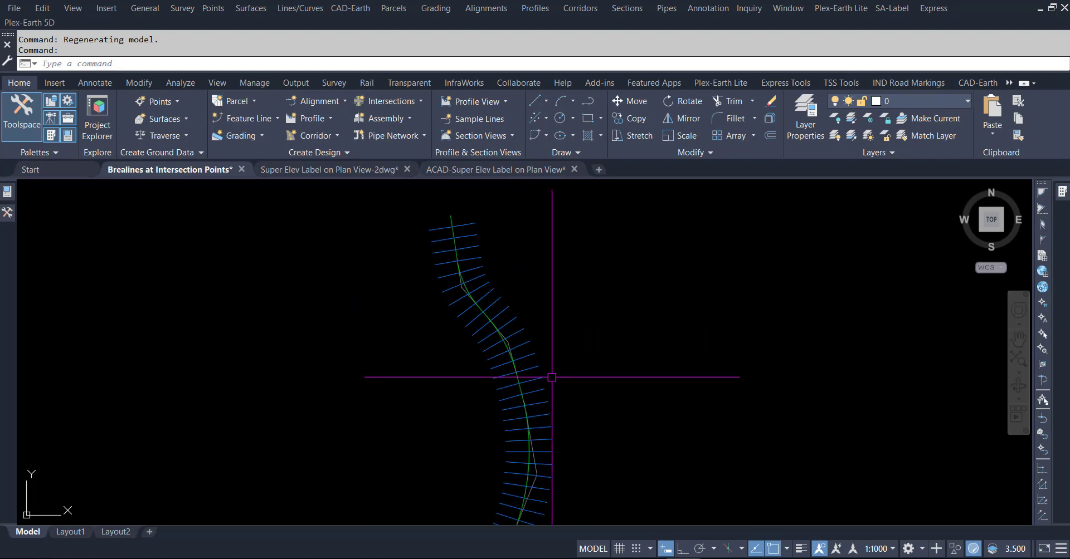
pyautogui.scroll(3, 530, 382)
pyautogui.scroll(2, 527, 357)
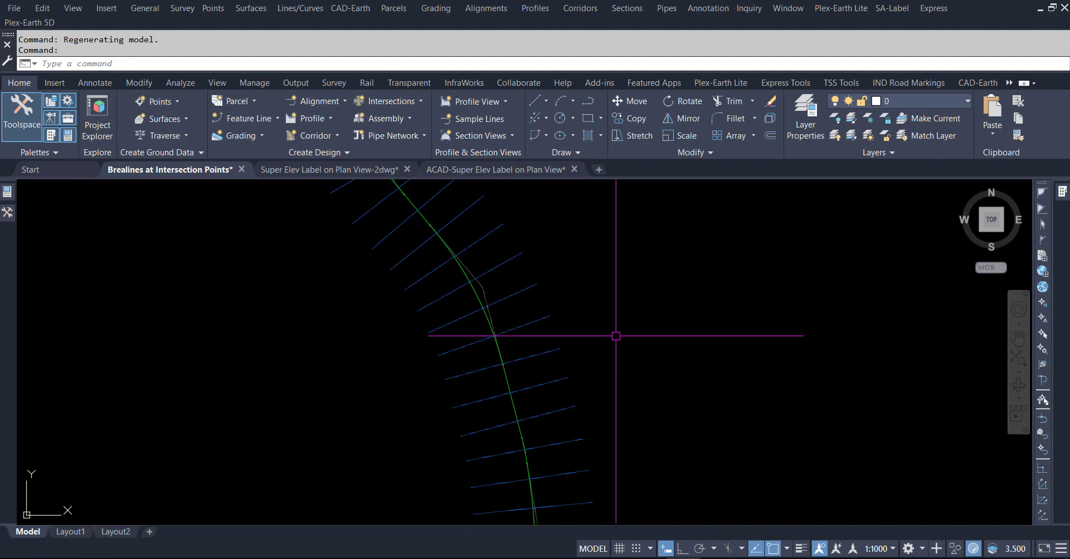
pyautogui.scroll(-3, 455, 321)
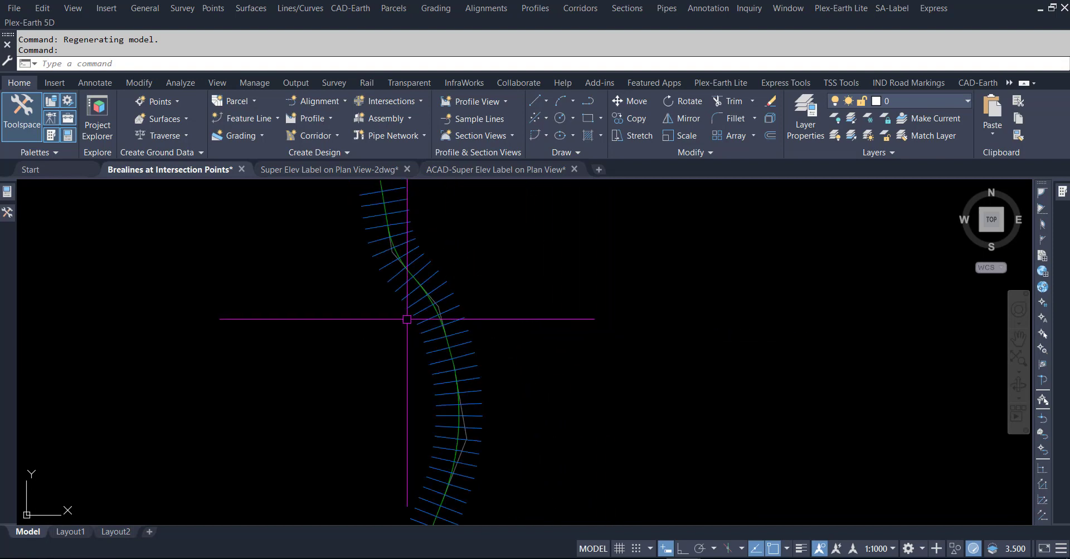
pyautogui.scroll(-2, 531, 339)
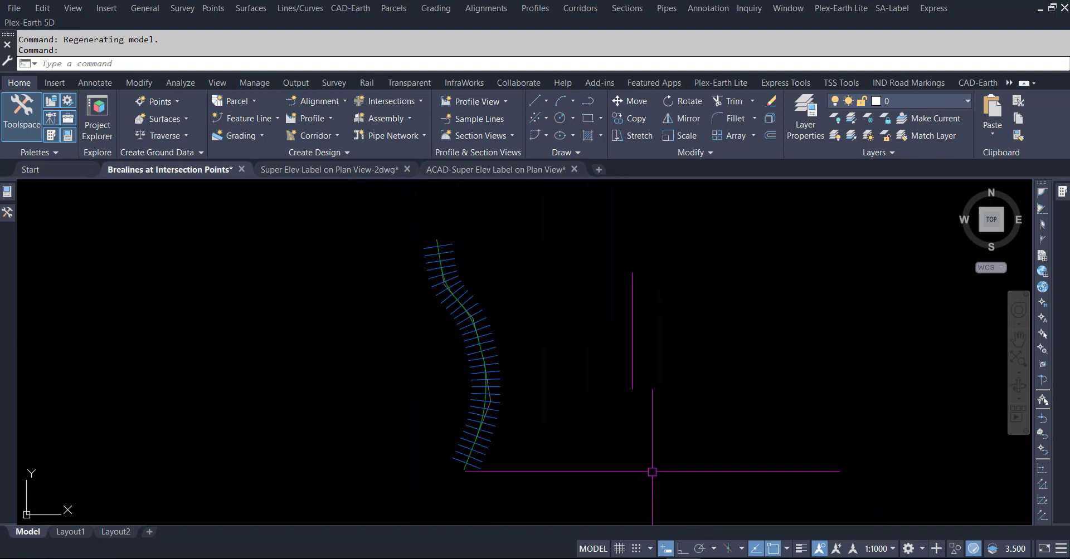
pyautogui.scroll(2, 494, 334)
pyautogui.scroll(2, 479, 320)
# - Select all similar sample lines and explode them into plain lines with X
pyautogui.click(469, 315)
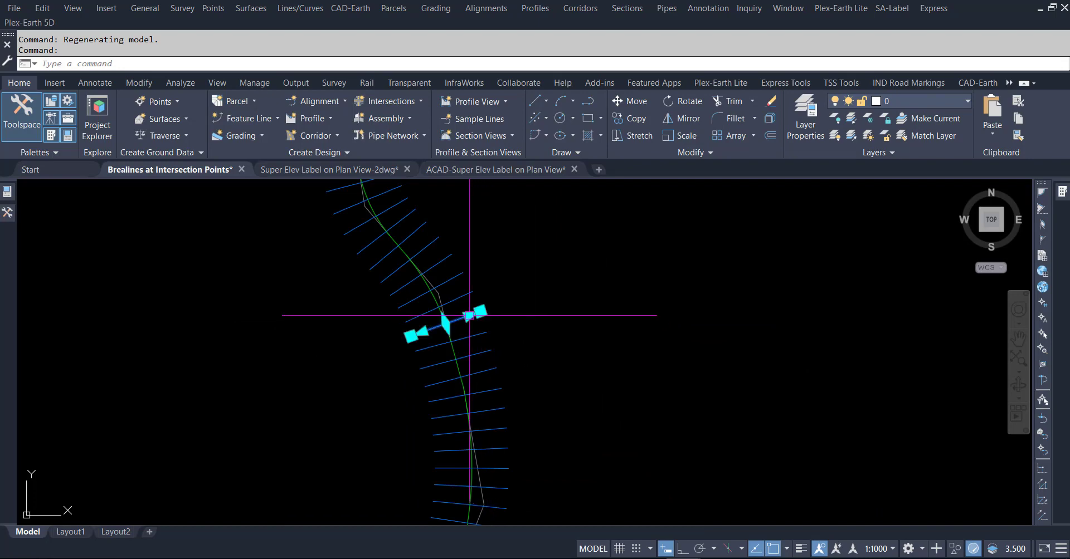
pyautogui.rightClick(469, 315)
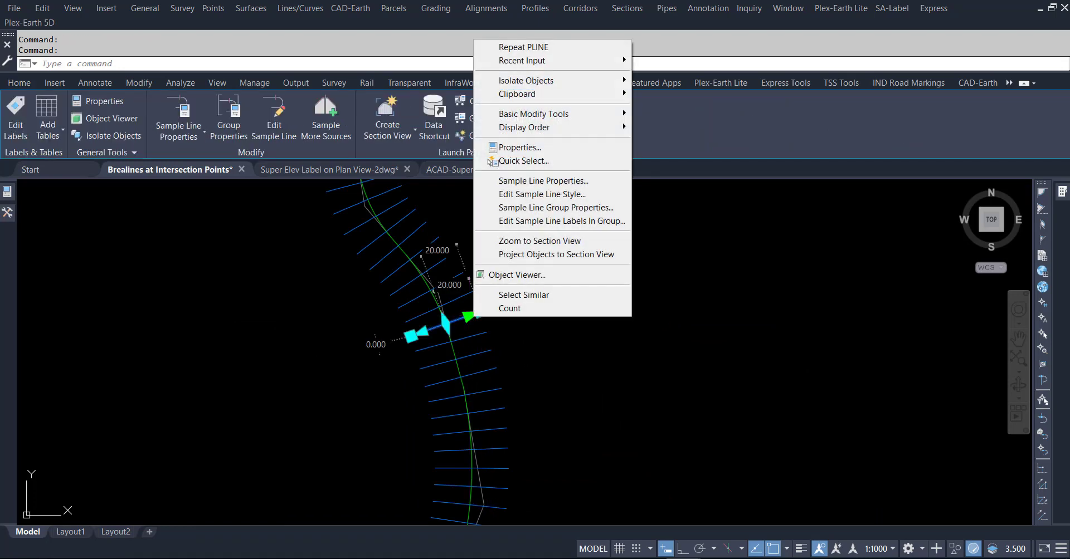
pyautogui.click(518, 295)
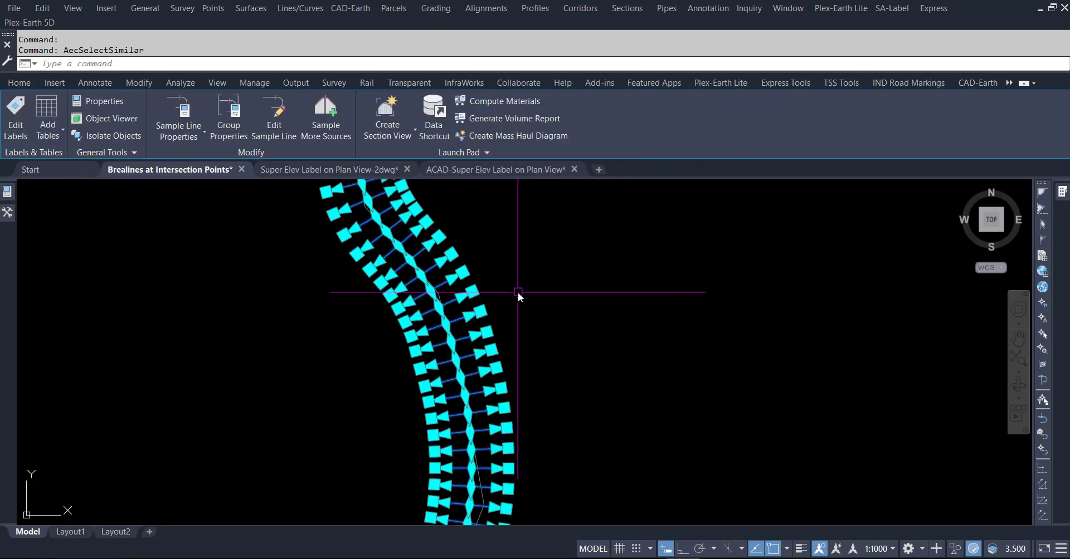
pyautogui.write('x')
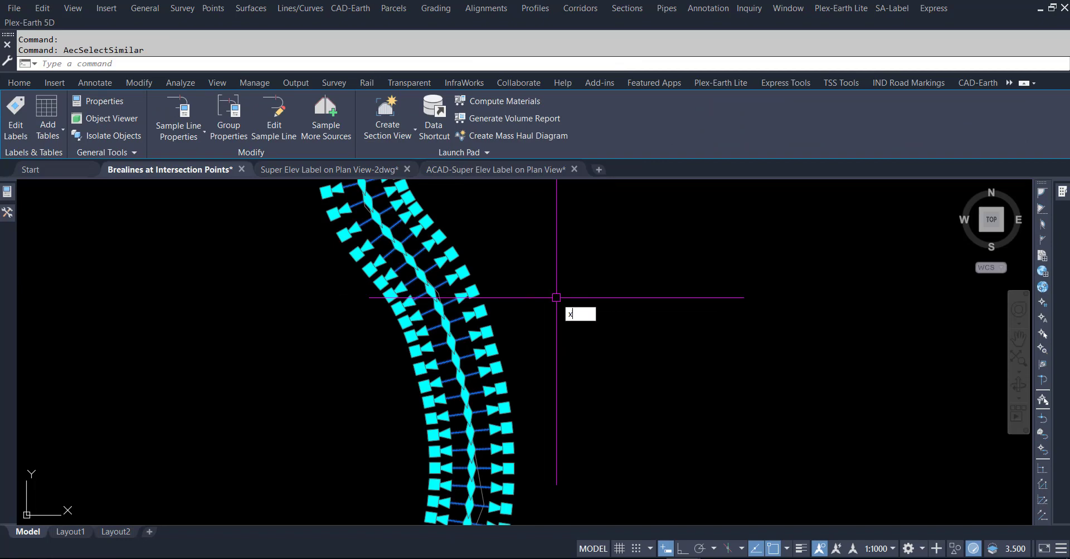
pyautogui.press('Return')
pyautogui.press('Escape')
pyautogui.press('Escape')
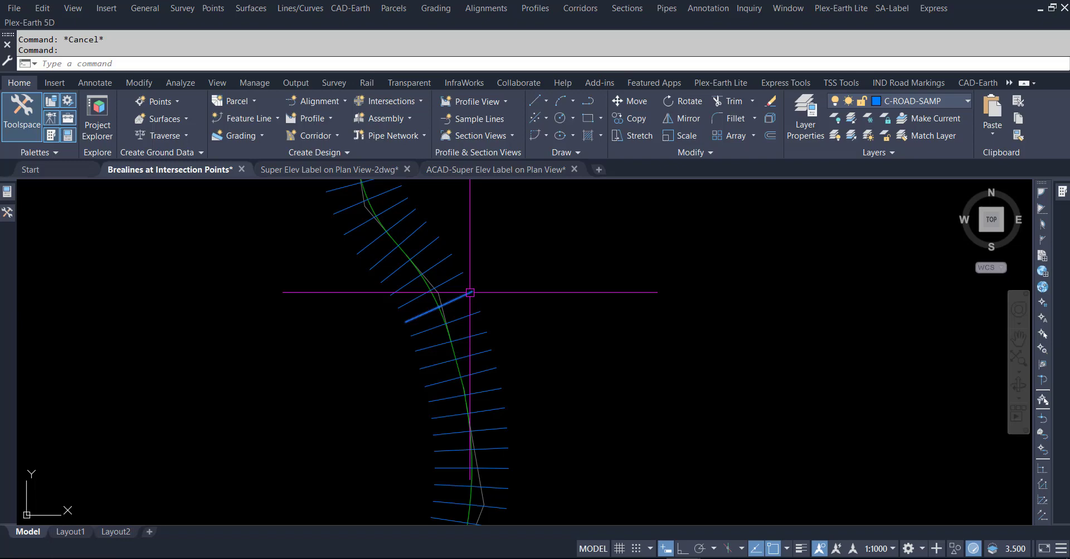
# - Delete the curved alignment running through the road centre
pyautogui.press('Escape')
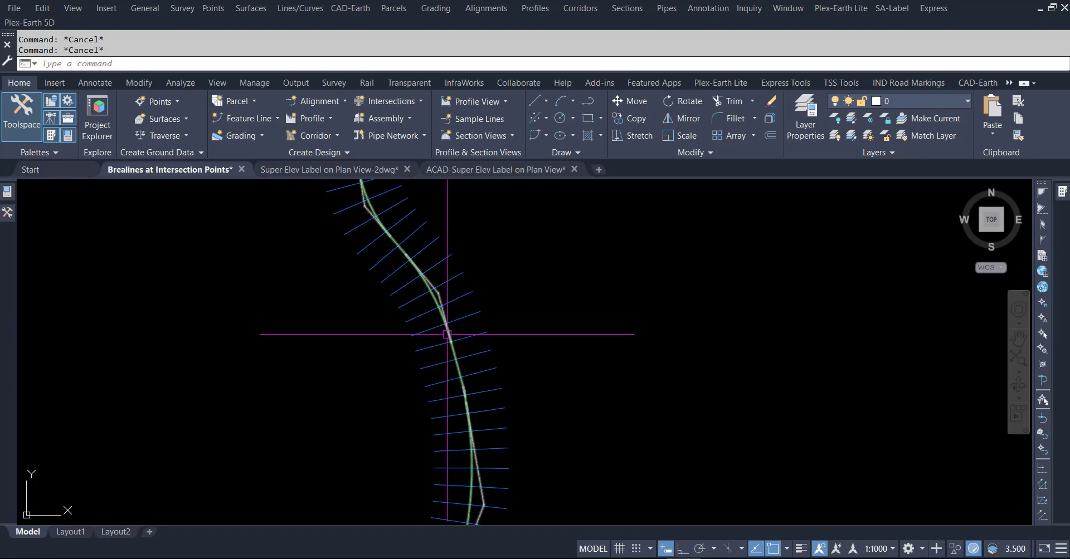
pyautogui.click(447, 334)
pyautogui.press('Delete')
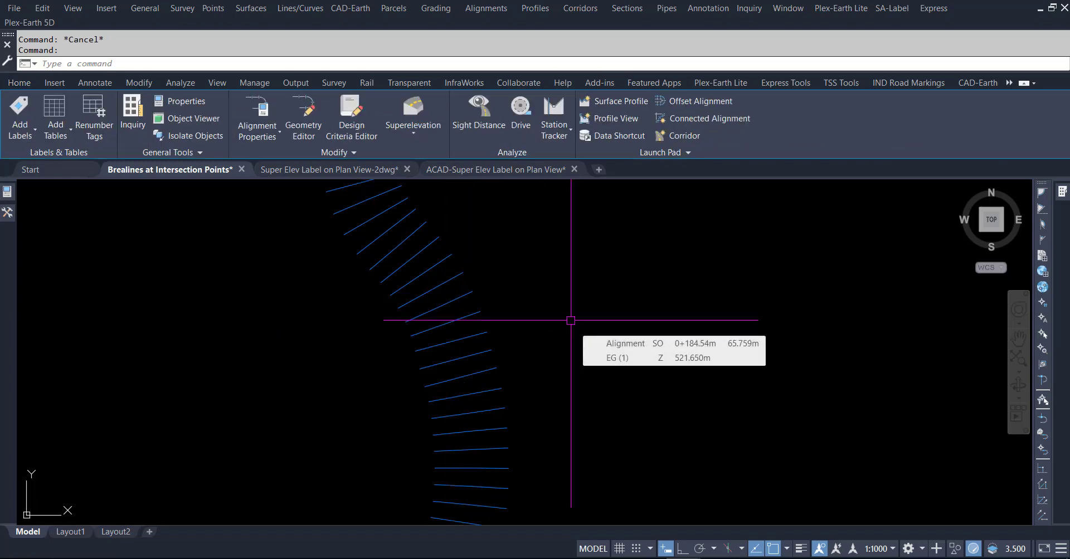
pyautogui.scroll(-4, 455, 353)
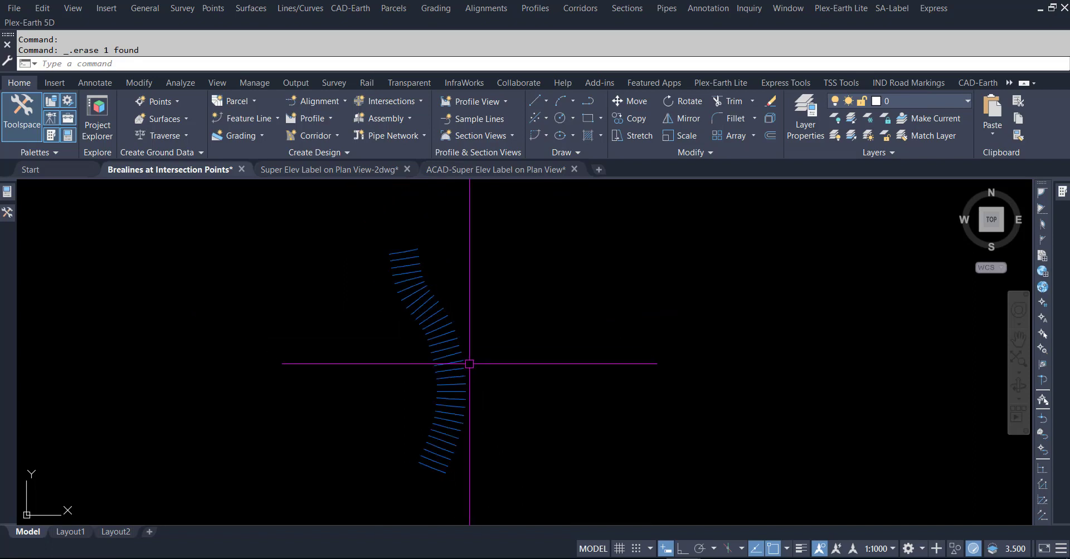
# - Window-select the blue cross lines, explode them, and inspect the top line
pyautogui.press('Escape')
pyautogui.press('Escape')
pyautogui.click(370, 219)
pyautogui.click(535, 497)
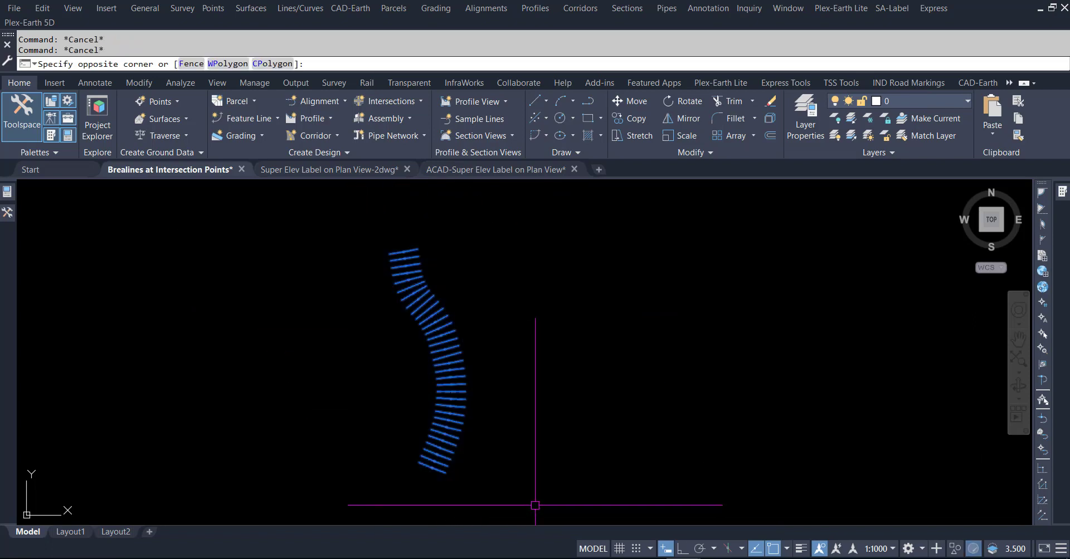
pyautogui.write('x')
pyautogui.press('Return')
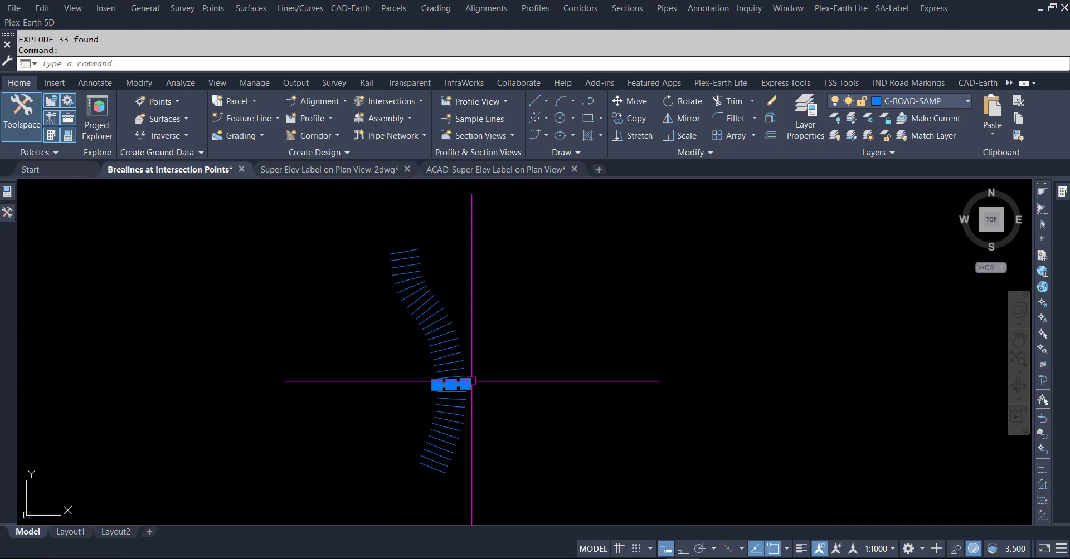
pyautogui.press('Escape')
pyautogui.press('Escape')
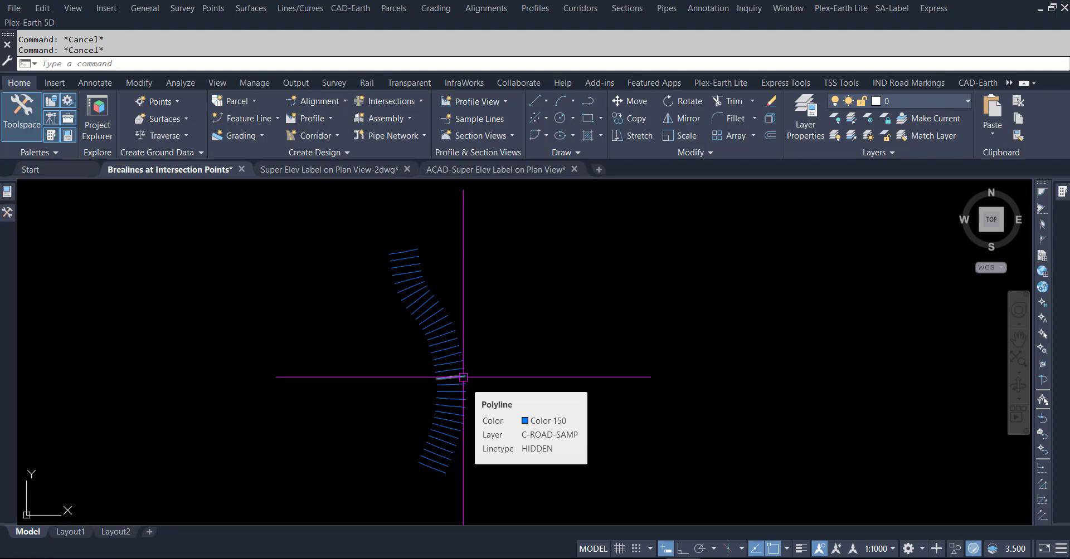
pyautogui.click(415, 250)
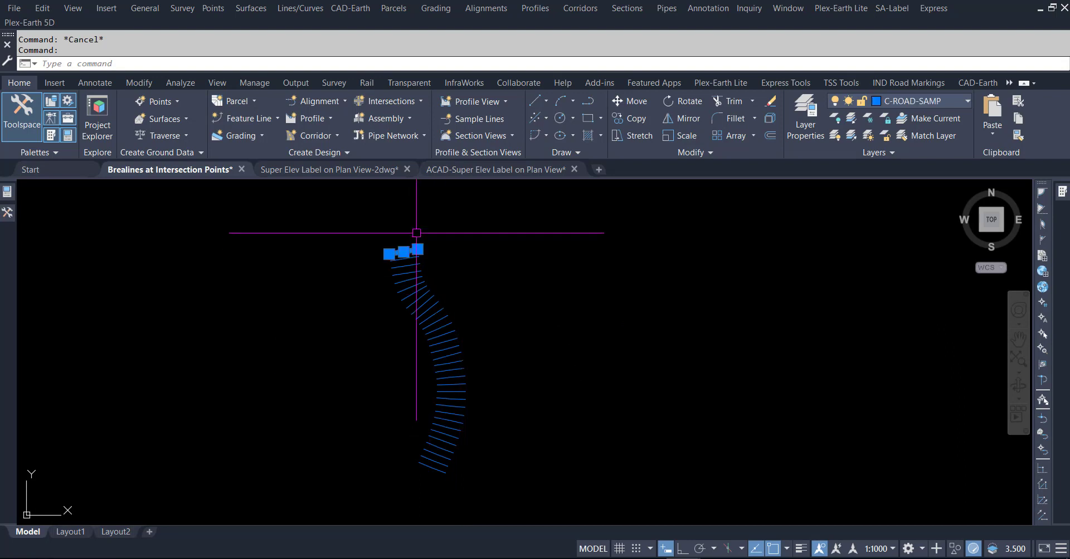
pyautogui.press('Escape')
# - Crossing-select all the cross lines again and explode them with X
pyautogui.scroll(-2, 401, 244)
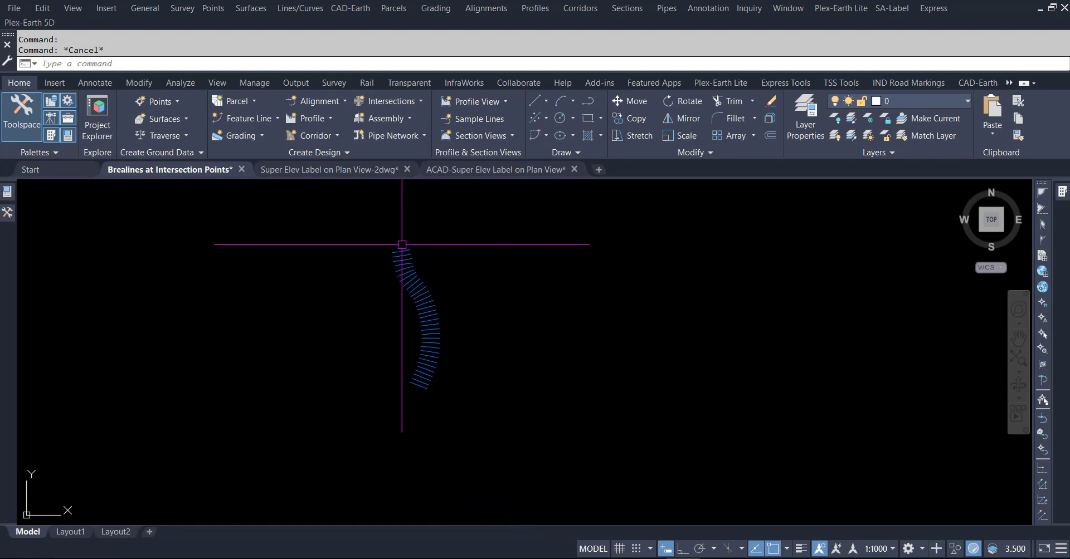
pyautogui.click(504, 187)
pyautogui.click(364, 413)
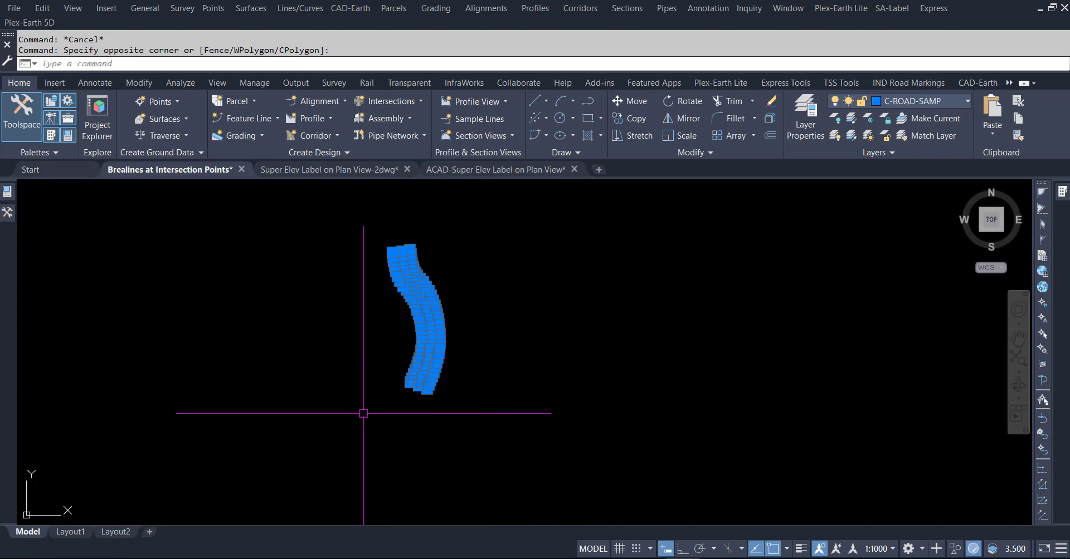
pyautogui.write('X')
pyautogui.press('Return')
# - Check neighbouring exploded pieces, then pan to show the whole curved row of lines
pyautogui.scroll(2, 406, 232)
pyautogui.scroll(2, 377, 346)
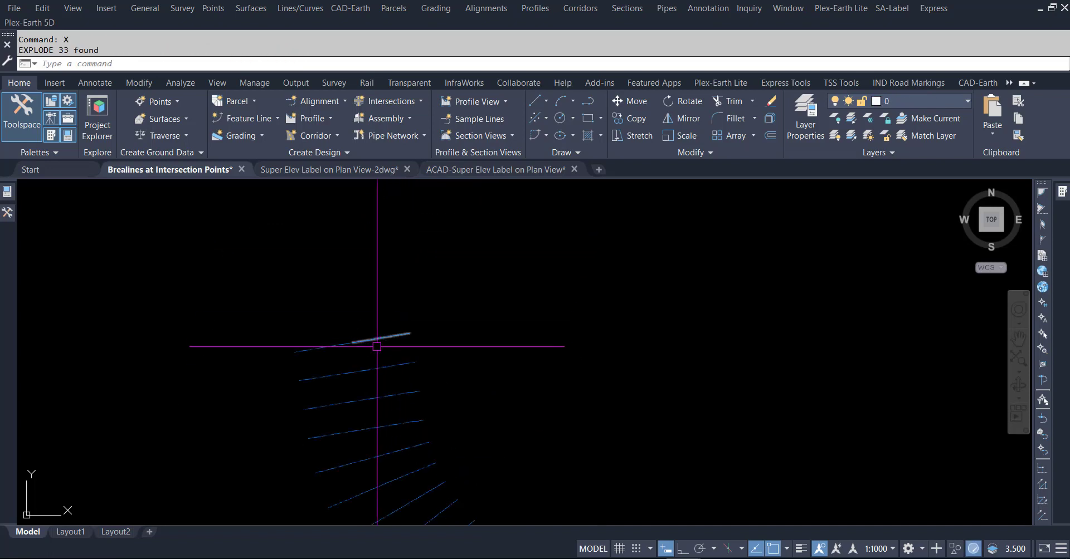
pyautogui.click(386, 337)
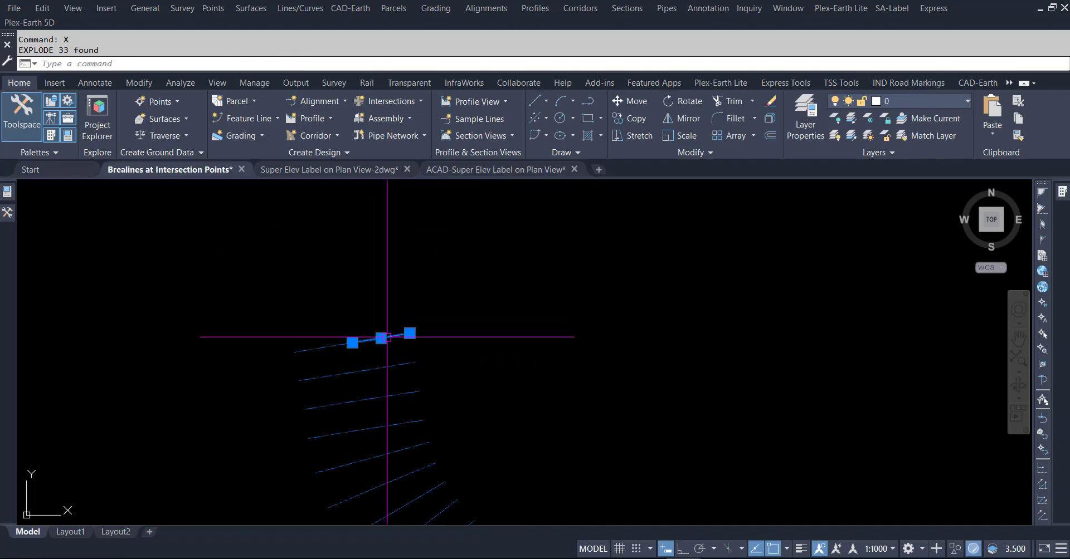
pyautogui.click(322, 350)
pyautogui.press('Escape')
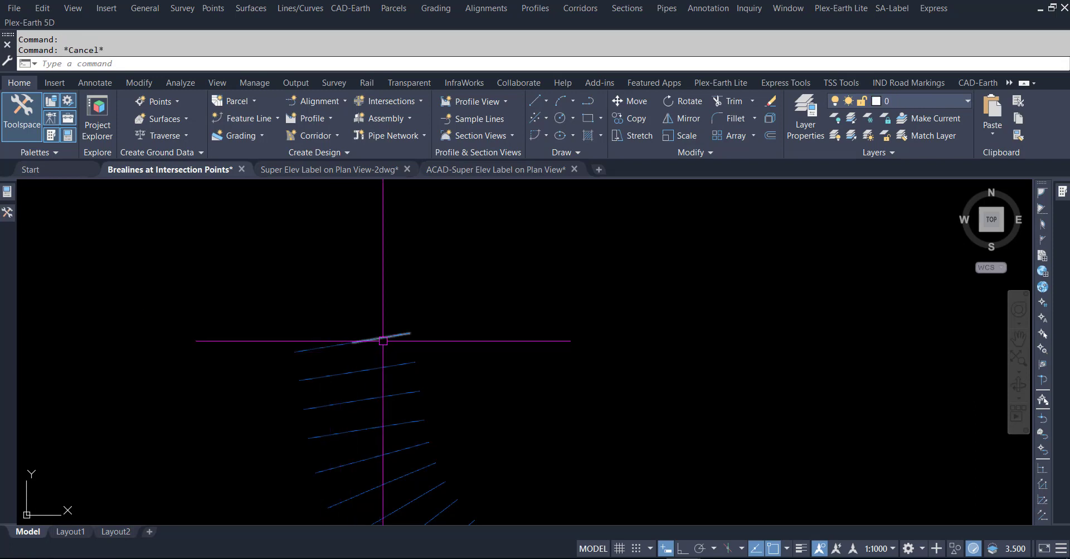
pyautogui.scroll(-3, 413, 290)
pyautogui.scroll(-2, 429, 262)
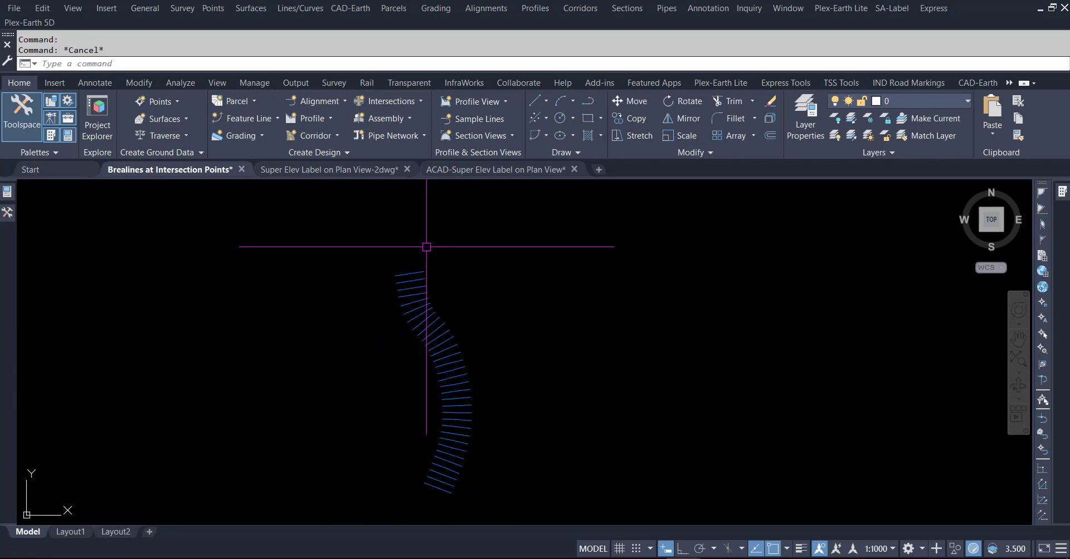
pyautogui.moveTo(505, 471); pyautogui.dragTo(535, 435, button='middle')
pyautogui.press('Escape')
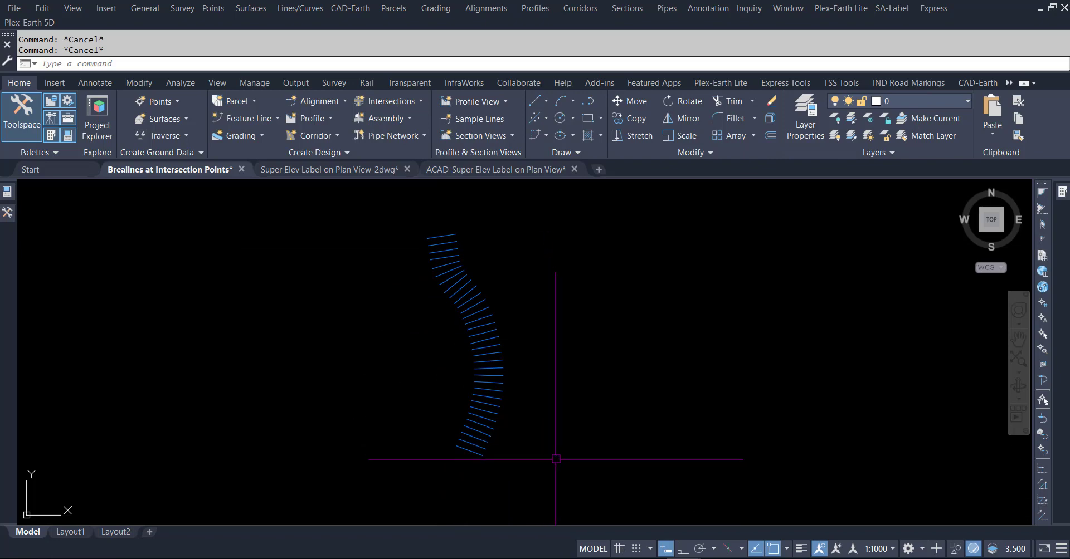
# - Copy the road centre, lane and edge polylines from the Super Elev Label drawing into the Brealines drawing
pyautogui.click(331, 170)
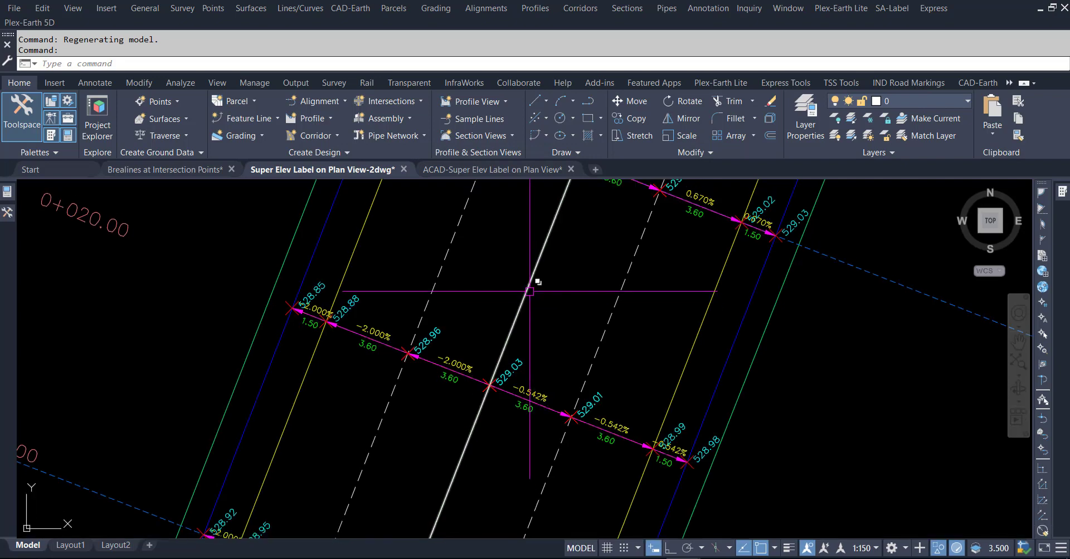
pyautogui.click(528, 291)
pyautogui.click(584, 346)
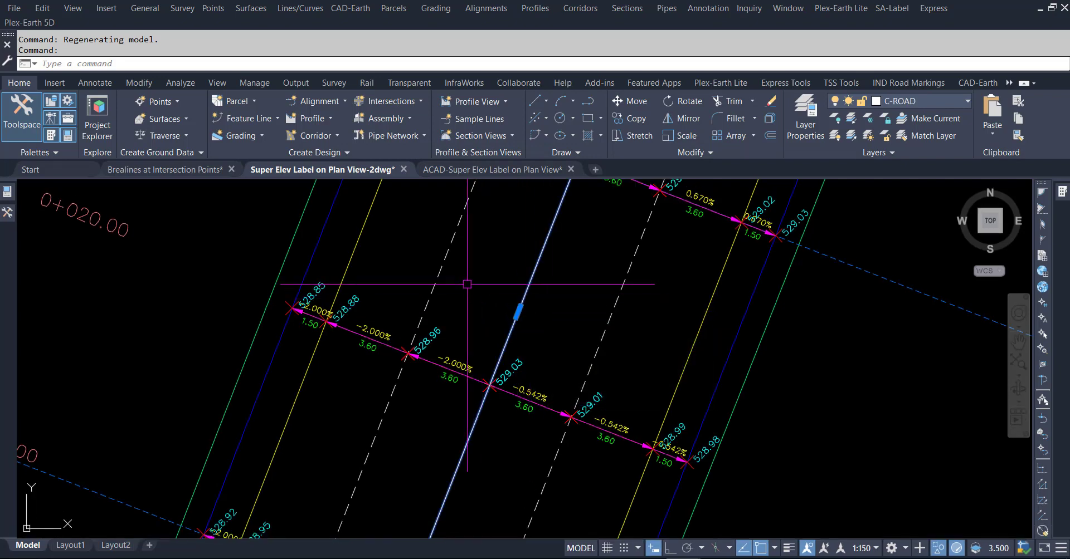
pyautogui.click(438, 270)
pyautogui.click(323, 231)
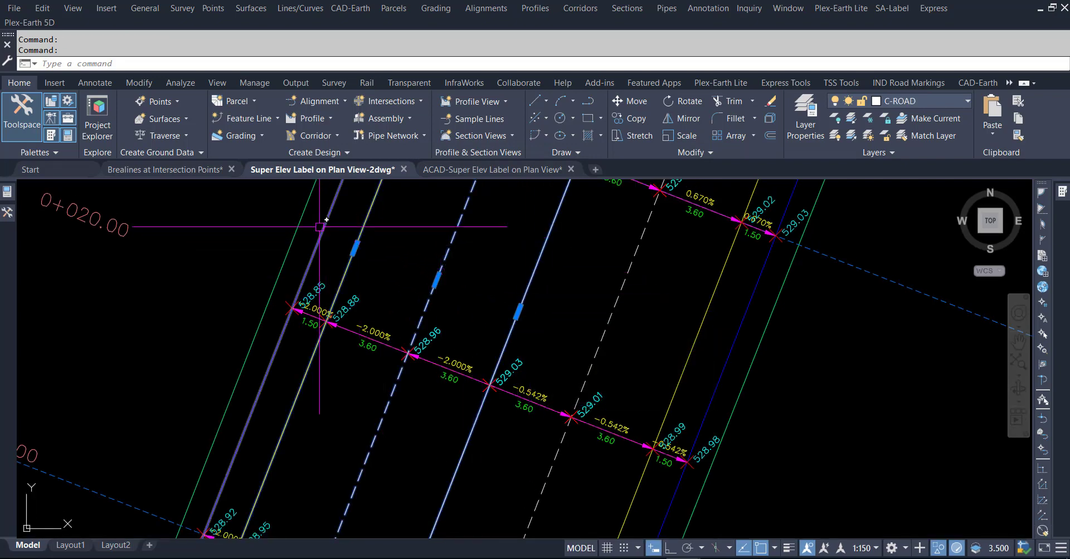
pyautogui.click(702, 331)
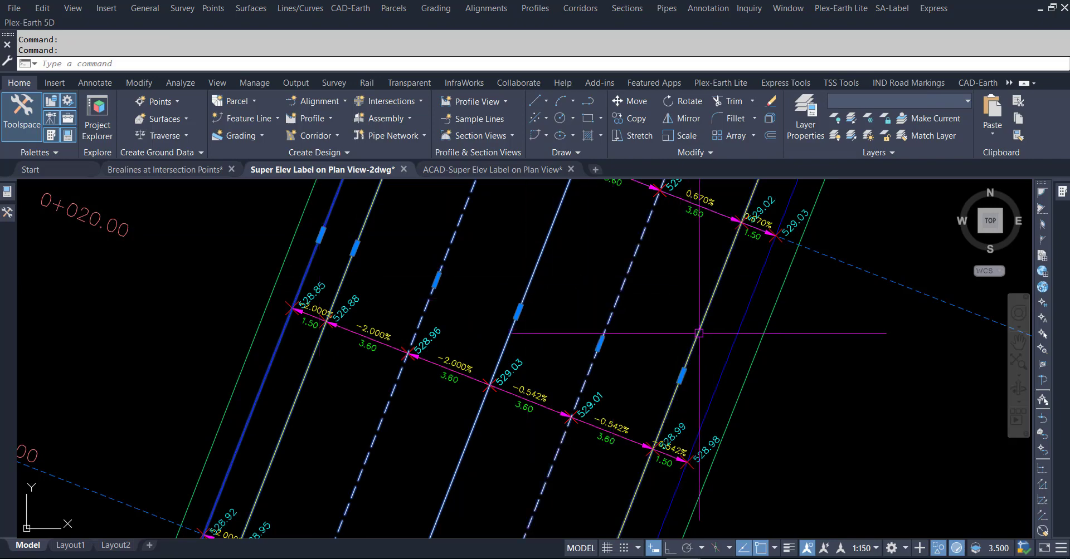
pyautogui.rightClick(680, 299)
pyautogui.moveTo(724, 352)
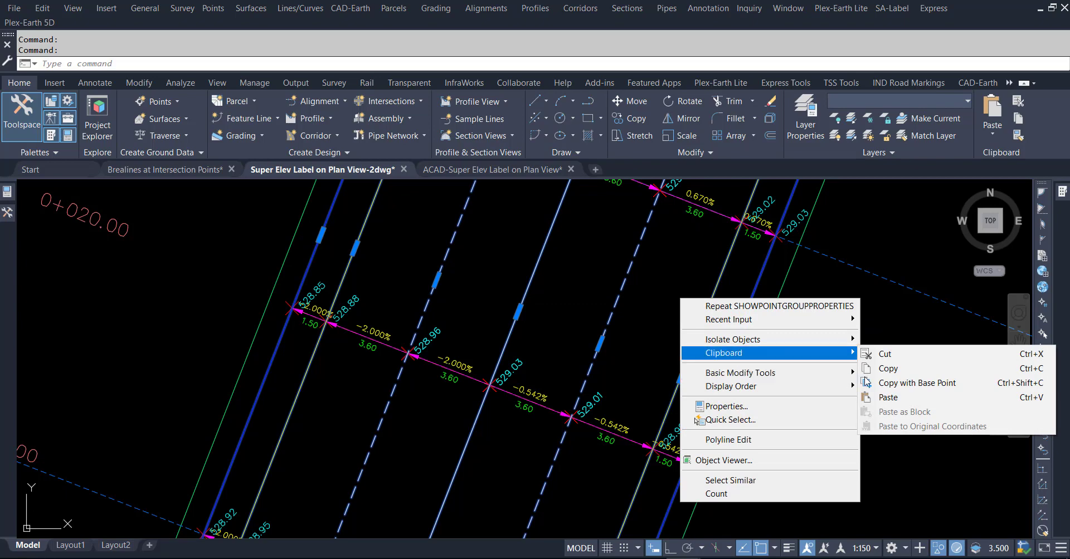
pyautogui.click(888, 368)
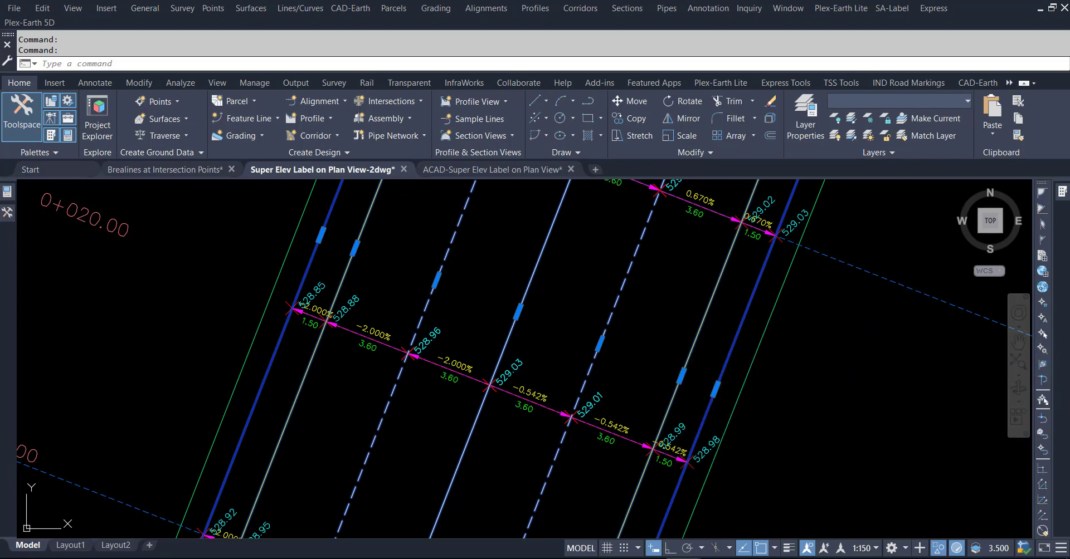
pyautogui.click(168, 171)
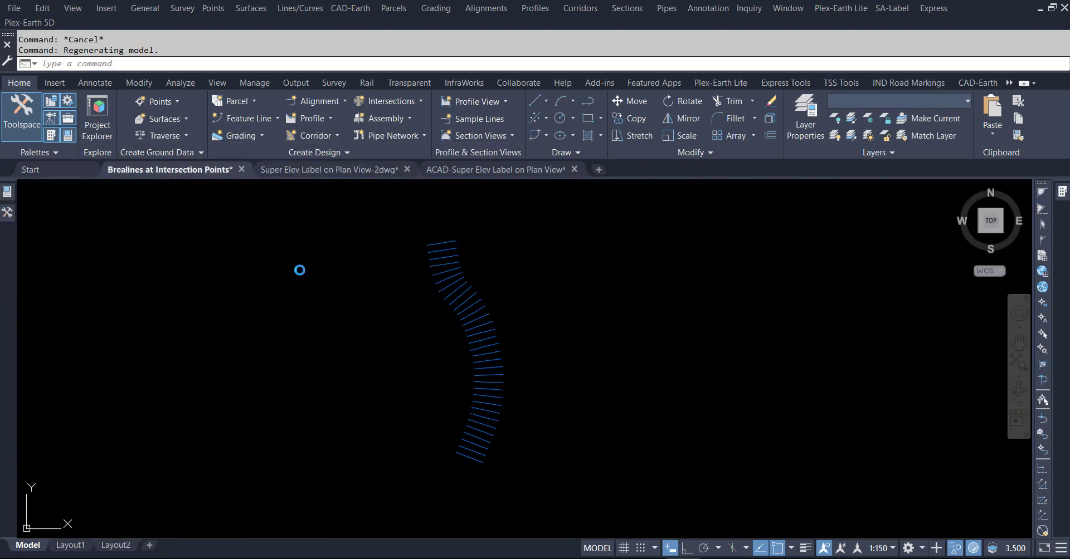
# - Paste the road lines to their original coordinates and zoom around to check the placement
pyautogui.rightClick(300, 270)
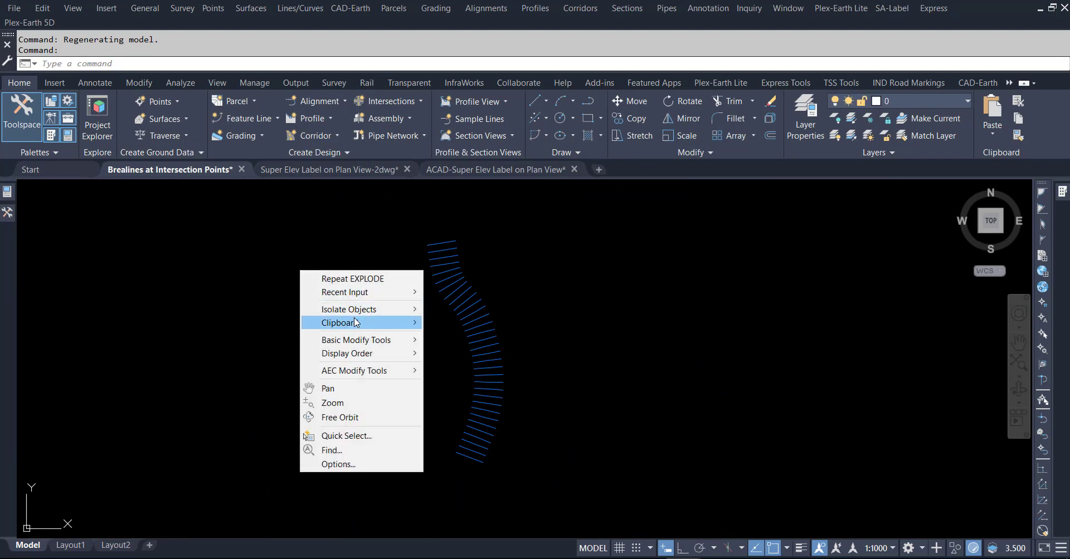
pyautogui.click(474, 396)
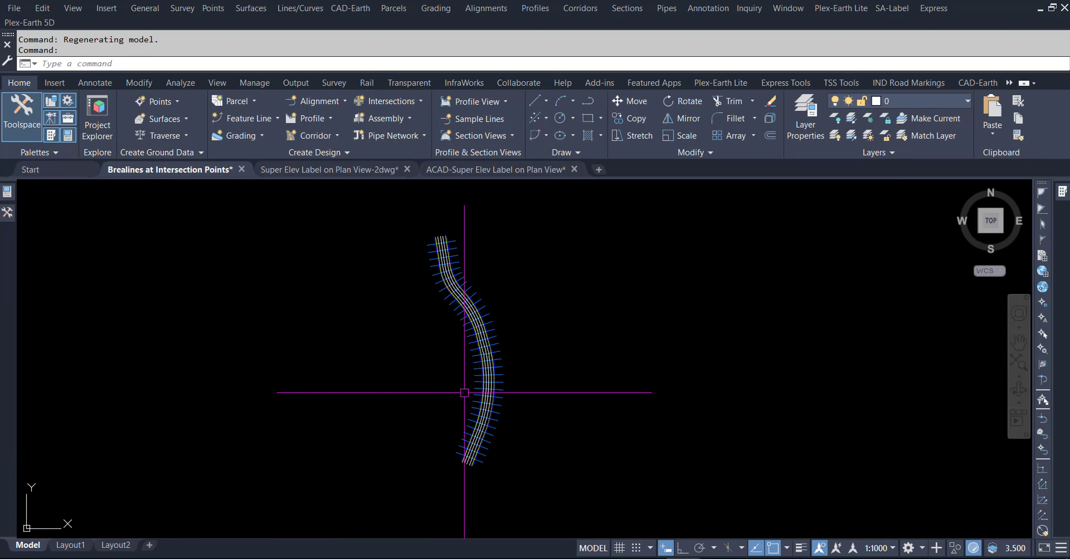
pyautogui.scroll(2, 501, 437)
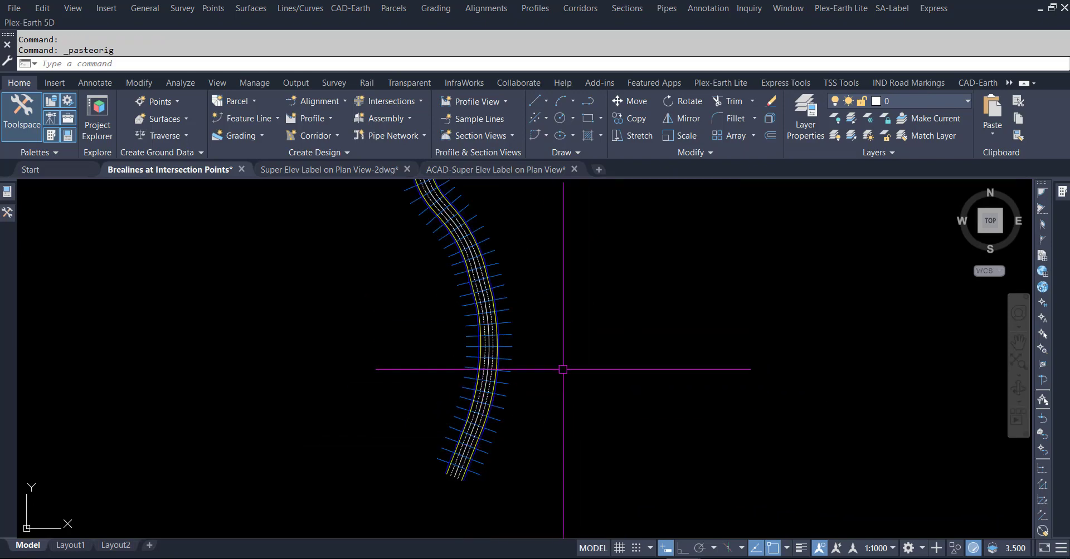
pyautogui.scroll(-2, 485, 330)
pyautogui.scroll(2, 485, 293)
pyautogui.scroll(5, 484, 277)
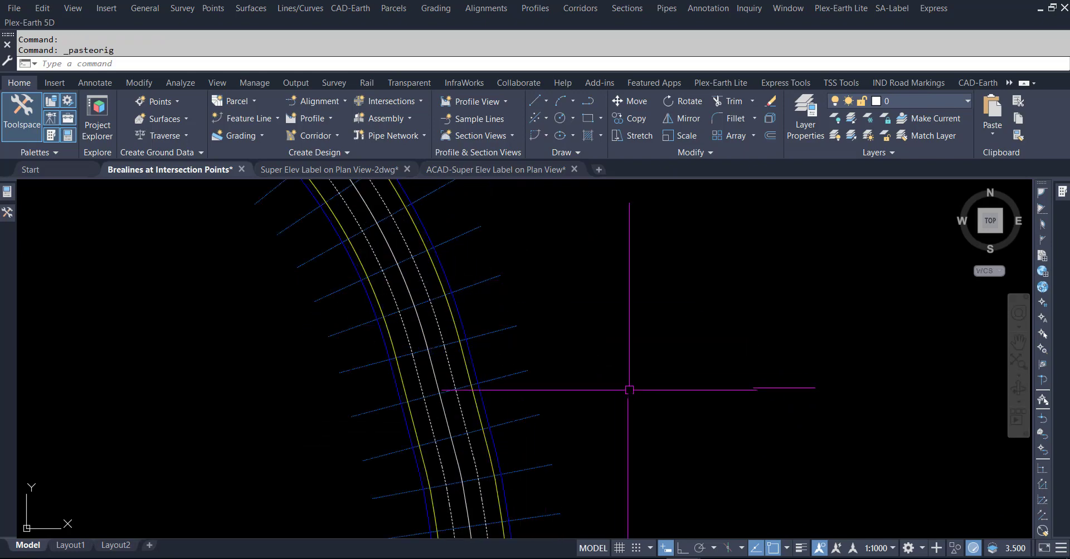
pyautogui.scroll(-4, 629, 391)
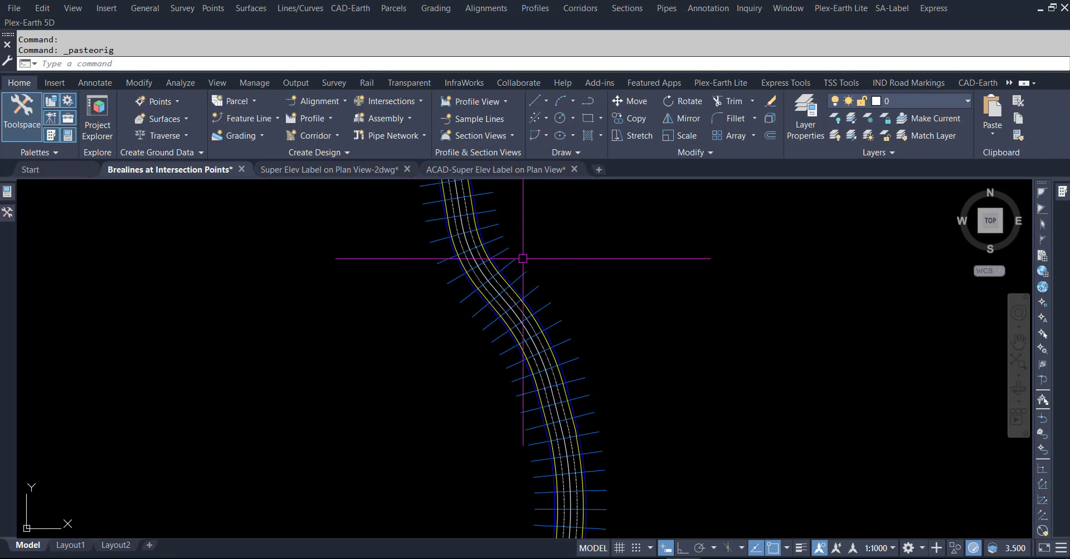
pyautogui.scroll(-2, 661, 343)
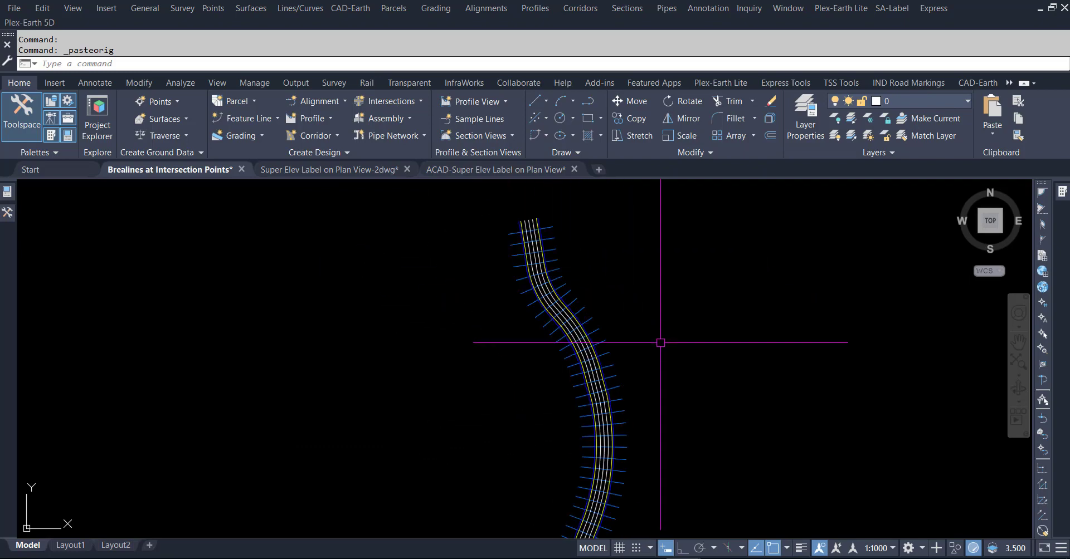
pyautogui.scroll(2, 619, 254)
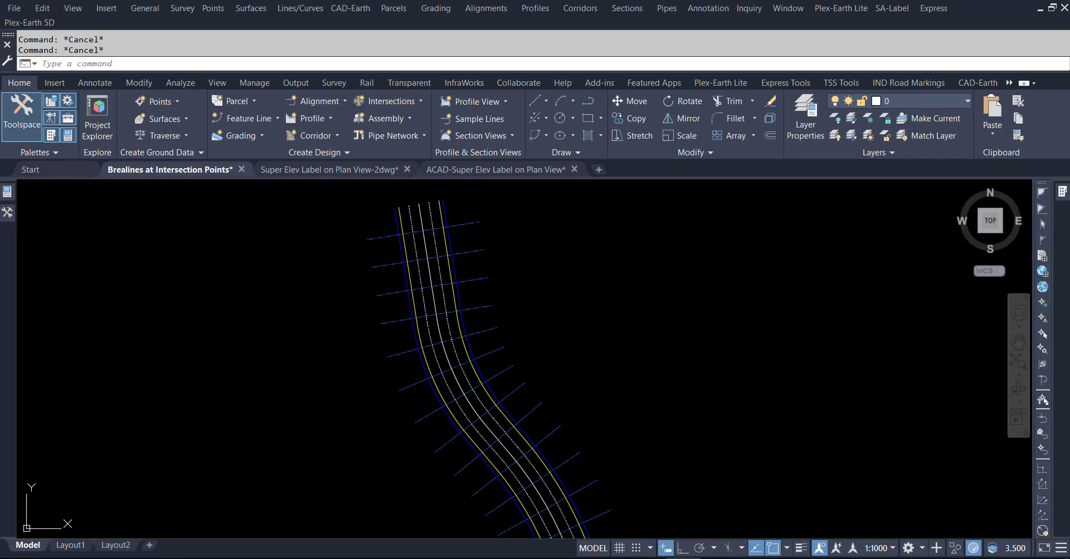
# - Run XTRIM with the right road edge as cutting edge, trimming the sample lines beyond it
pyautogui.write('xtr')
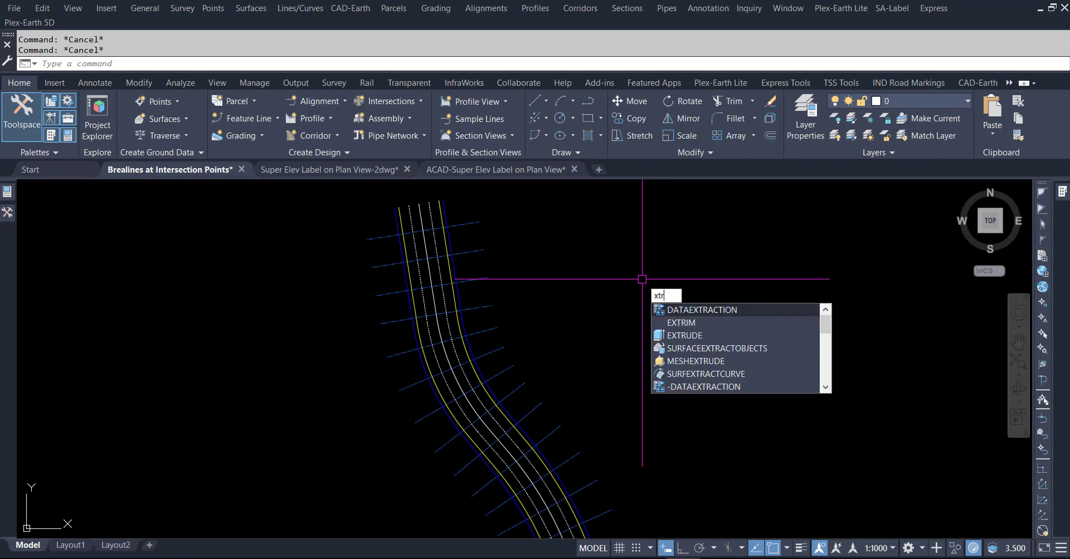
pyautogui.write('im')
pyautogui.press('Return')
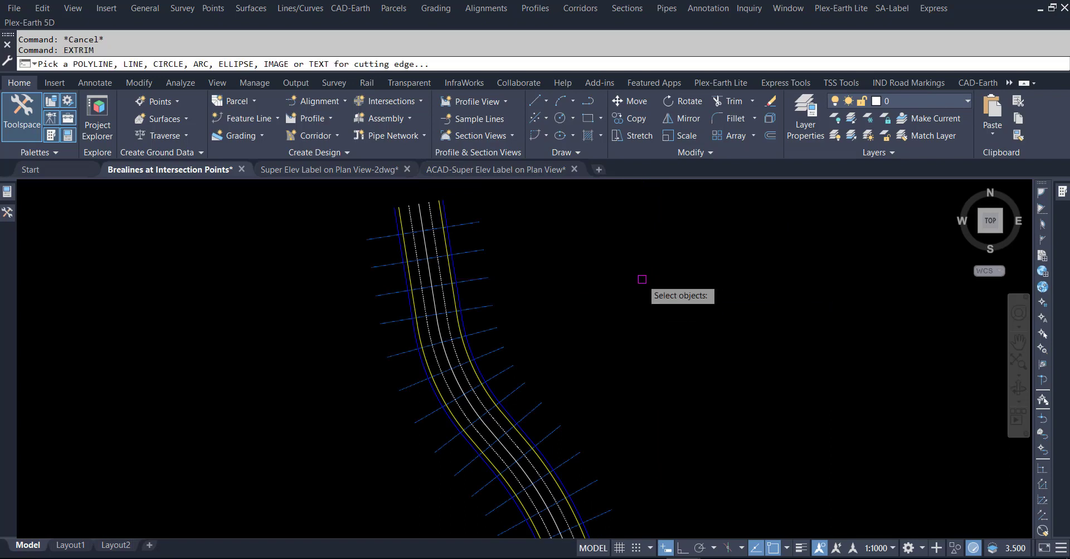
pyautogui.scroll(3, 440, 261)
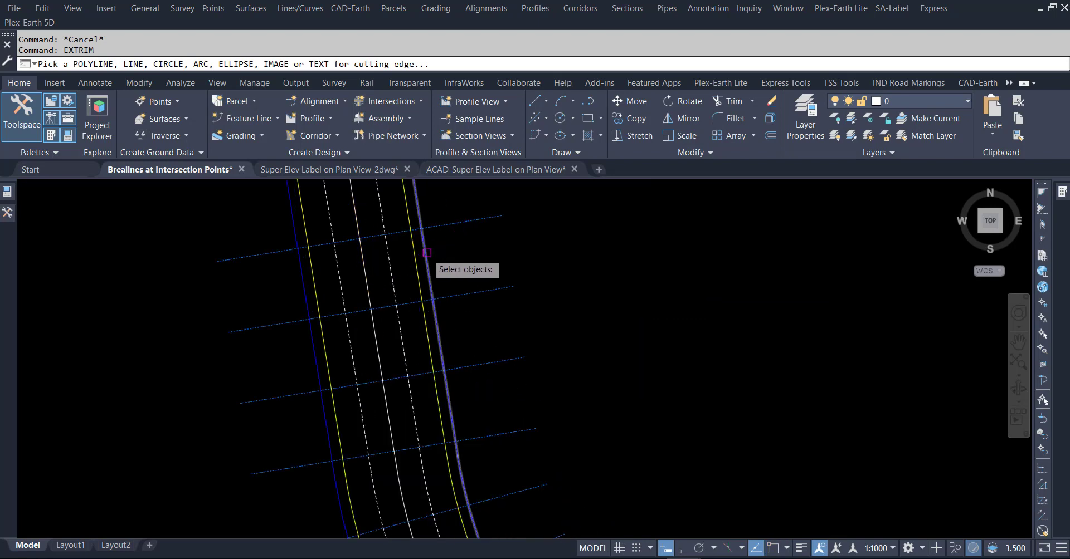
pyautogui.click(436, 251)
pyautogui.click(590, 307)
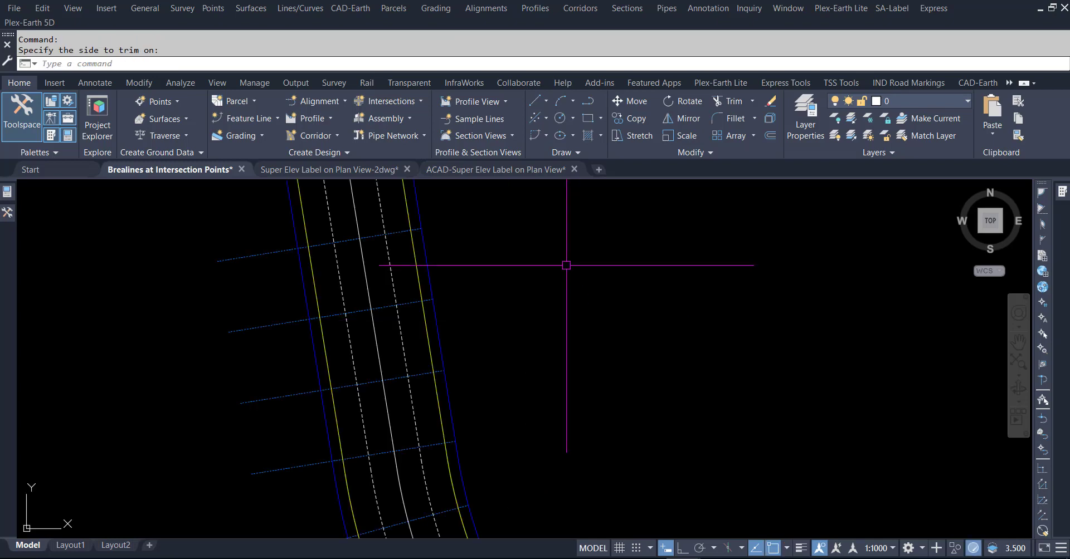
pyautogui.press('Return')
# - Start a second trim on the left road edge, choosing the outer side to cut
pyautogui.click(308, 295)
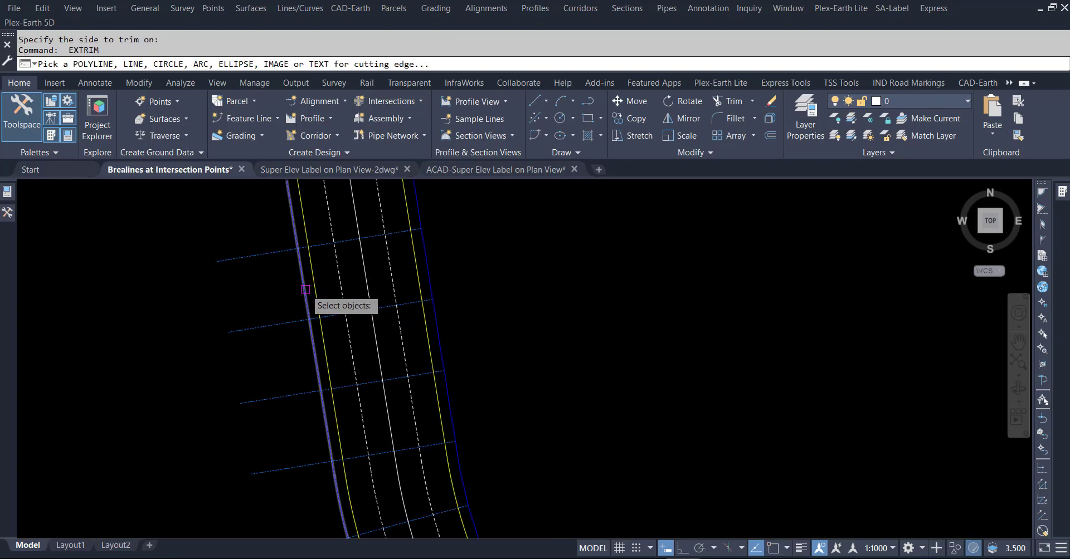
pyautogui.click(249, 297)
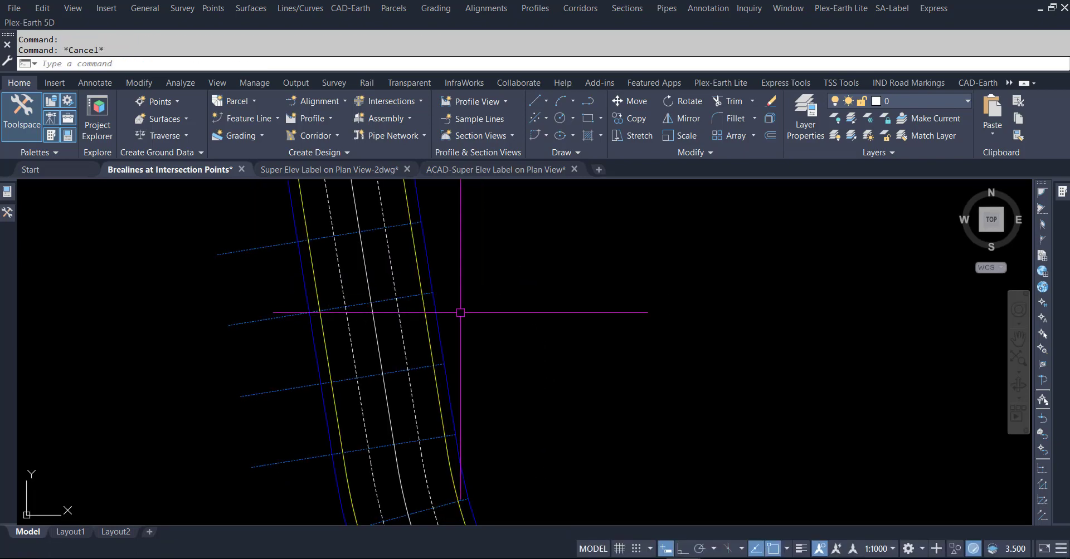
pyautogui.scroll(-4, 460, 312)
pyautogui.scroll(2, 475, 301)
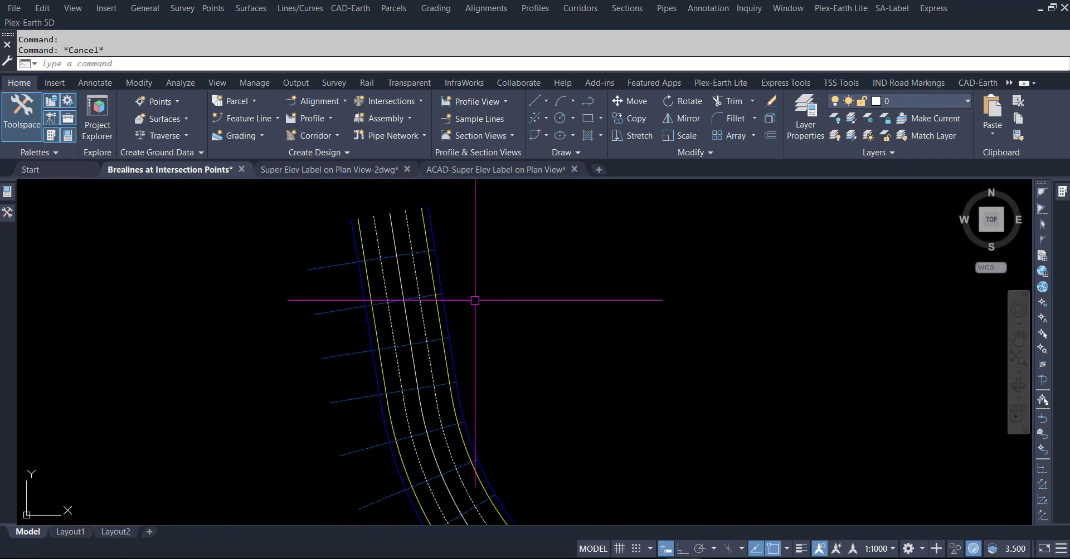
pyautogui.write('xtrim')
pyautogui.press('Return')
pyautogui.click(365, 321)
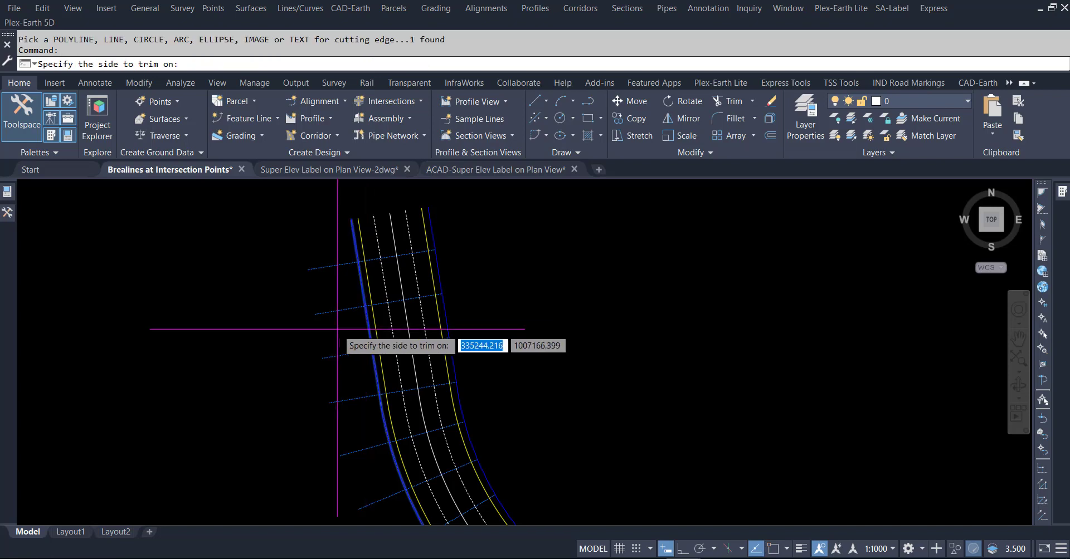
pyautogui.scroll(-2, 390, 329)
pyautogui.scroll(-2, 494, 304)
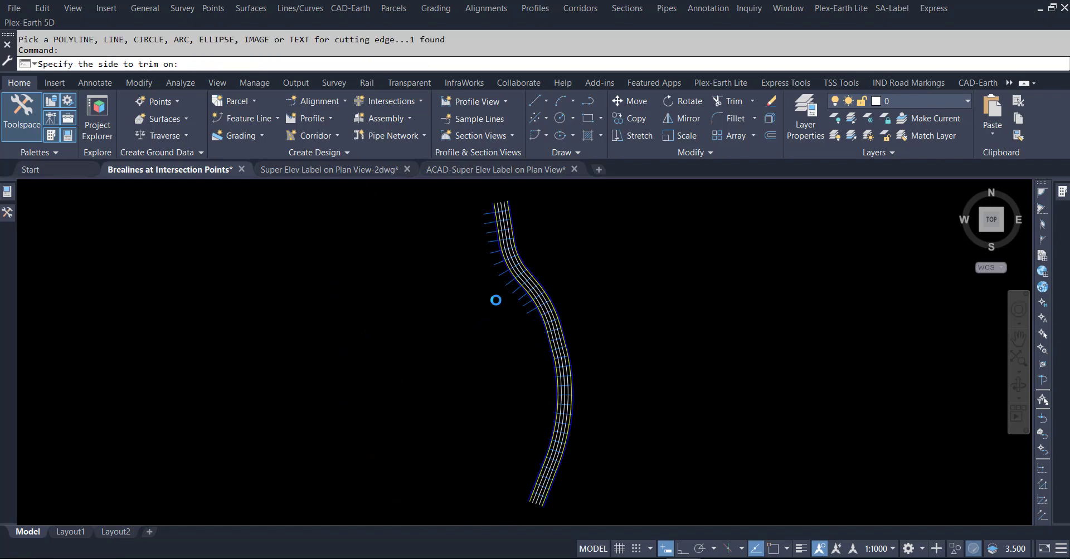
pyautogui.scroll(3, 317, 327)
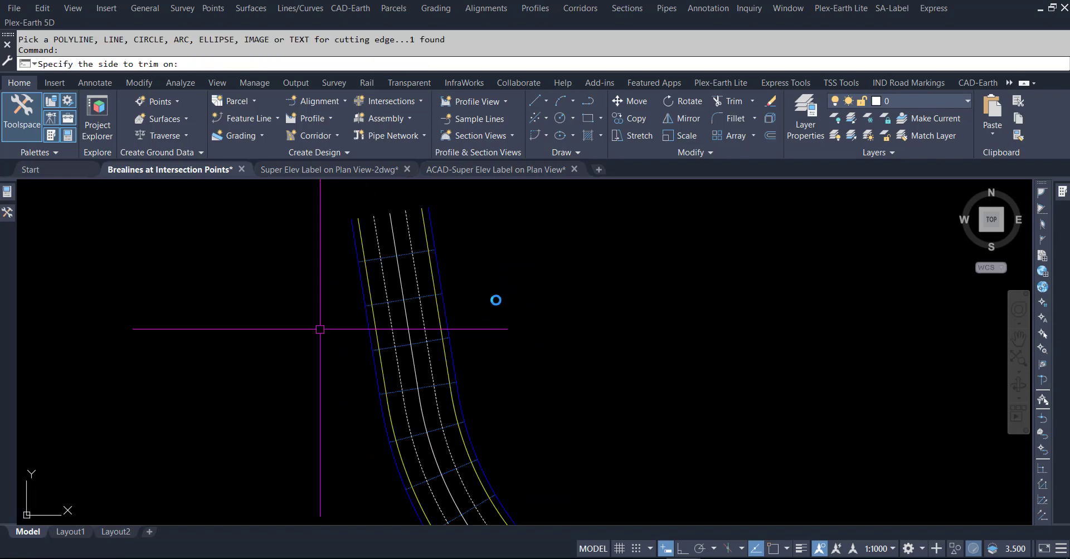
pyautogui.click(494, 299)
pyautogui.scroll(-3, 494, 251)
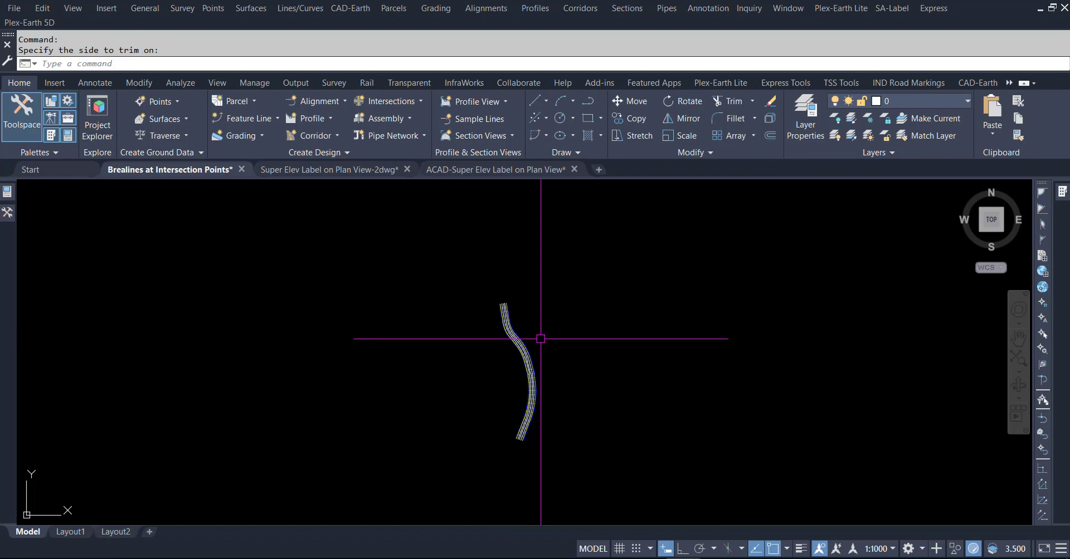
pyautogui.scroll(2, 545, 369)
pyautogui.scroll(2, 518, 312)
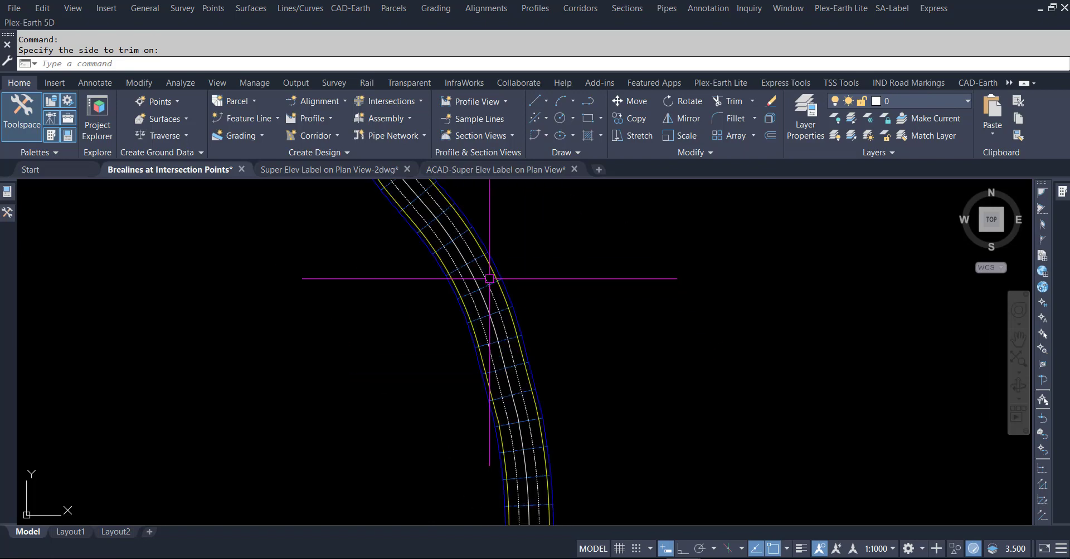
pyautogui.scroll(2, 490, 287)
pyautogui.scroll(2, 511, 272)
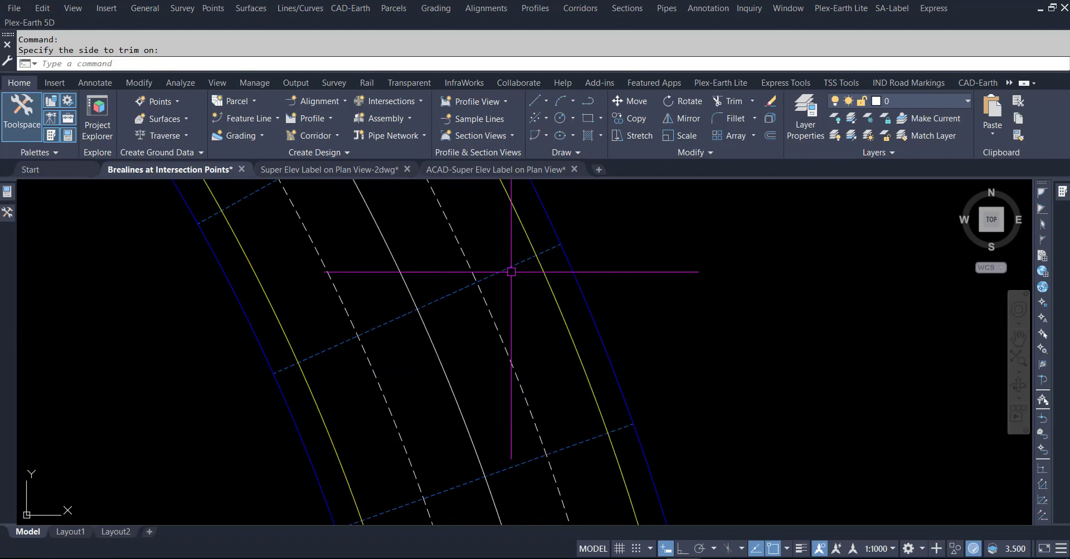
pyautogui.scroll(1, 437, 304)
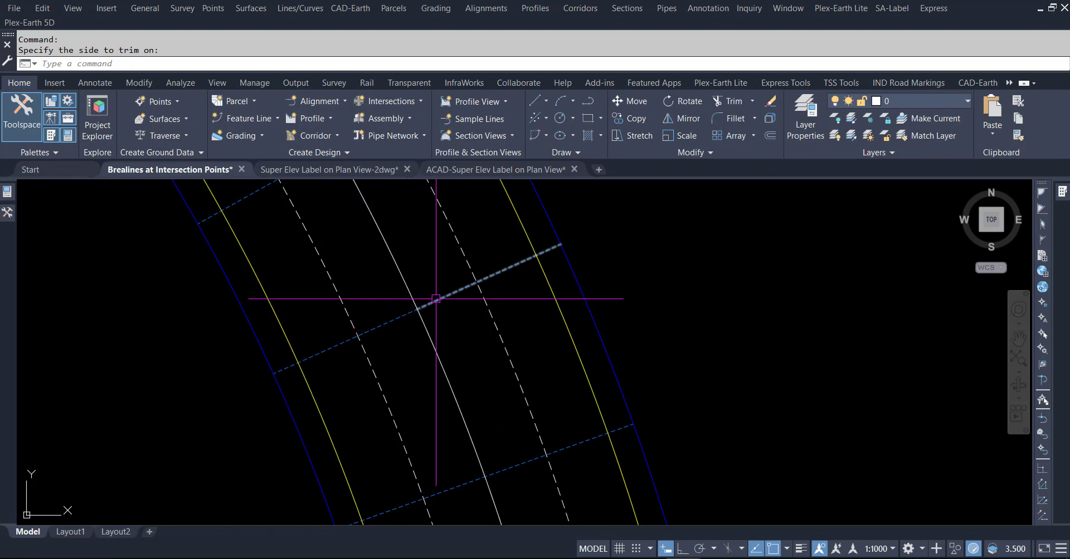
pyautogui.scroll(-3, 429, 307)
pyautogui.scroll(-1, 499, 349)
pyautogui.scroll(-1, 499, 342)
pyautogui.scroll(-2, 495, 366)
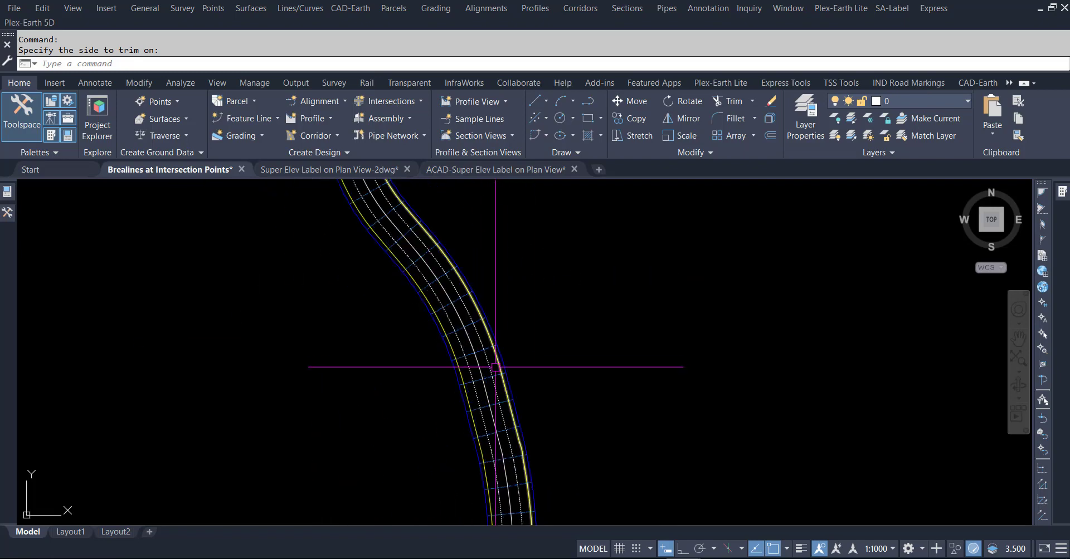
pyautogui.scroll(-2, 568, 375)
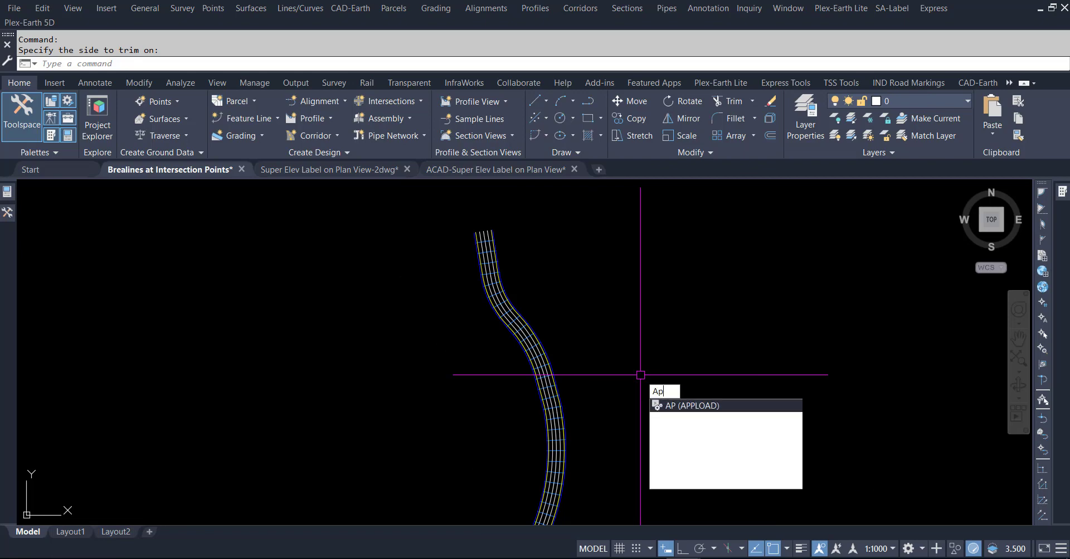
# - Load breakall.lsp through the AP Load/Unload Applications dialog
pyautogui.press('BackSpace')
pyautogui.write('ap')
pyautogui.press('Return')
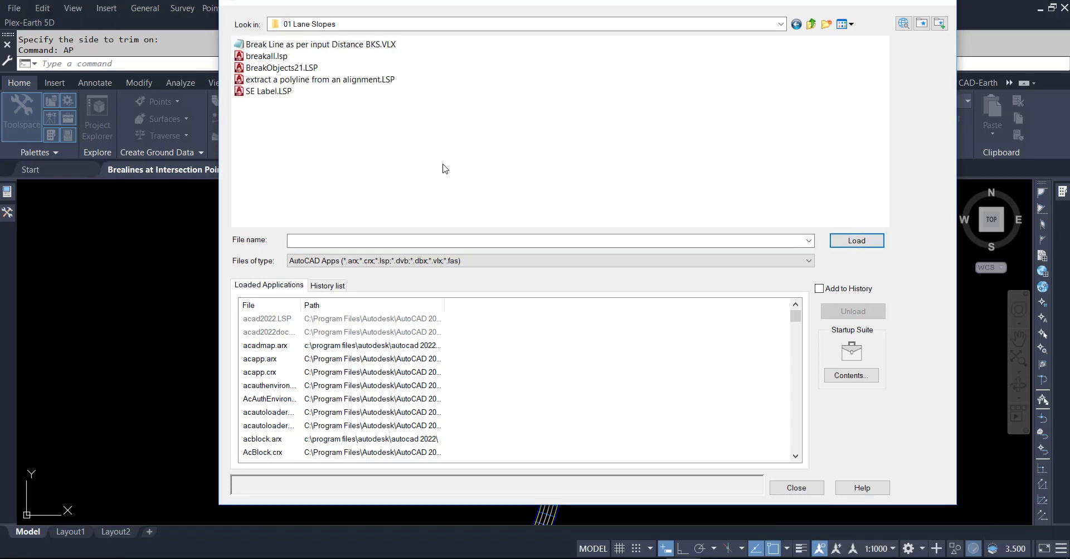
pyautogui.click(264, 56)
pyautogui.click(857, 245)
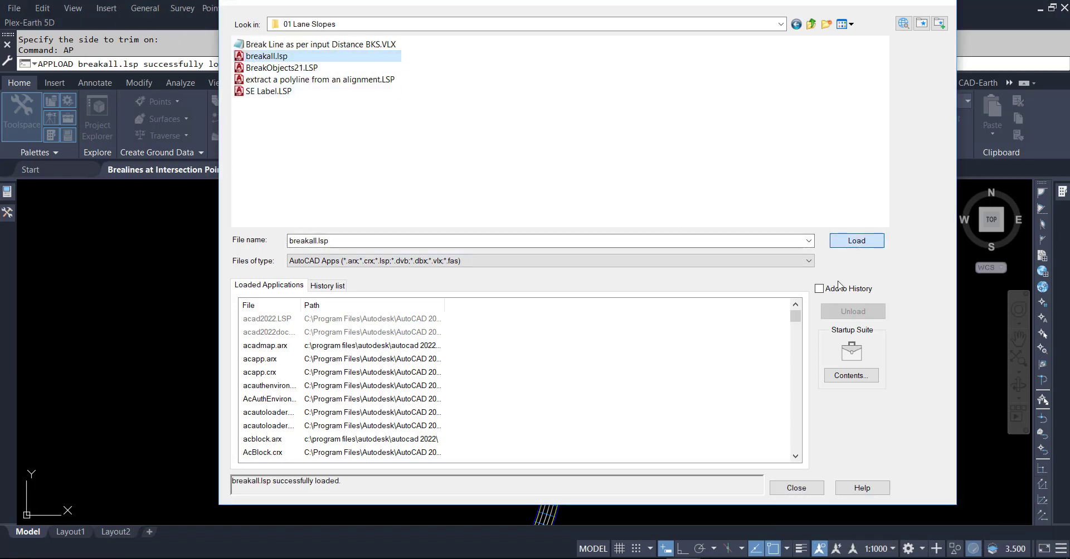
pyautogui.click(798, 489)
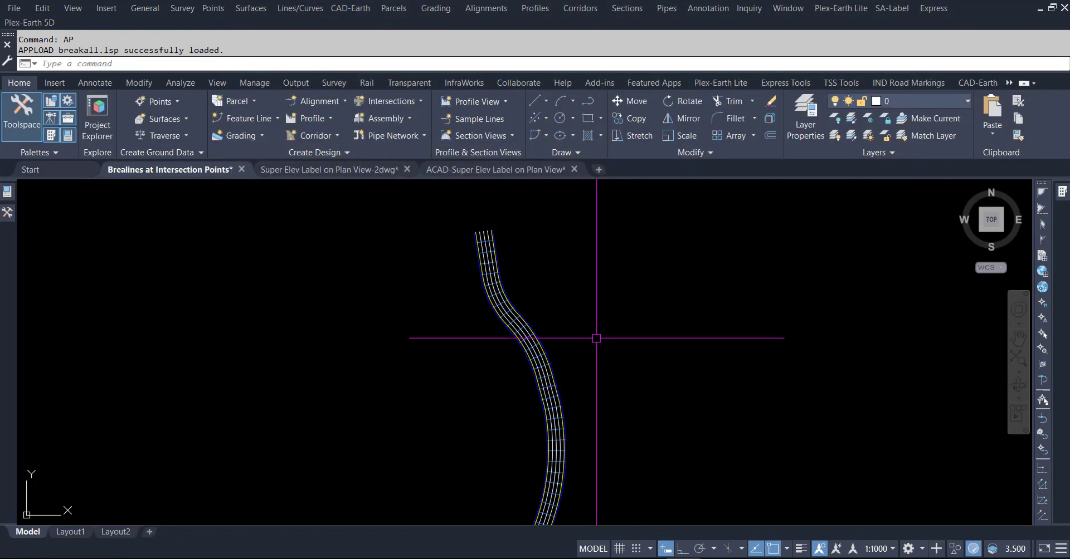
pyautogui.write('bre')
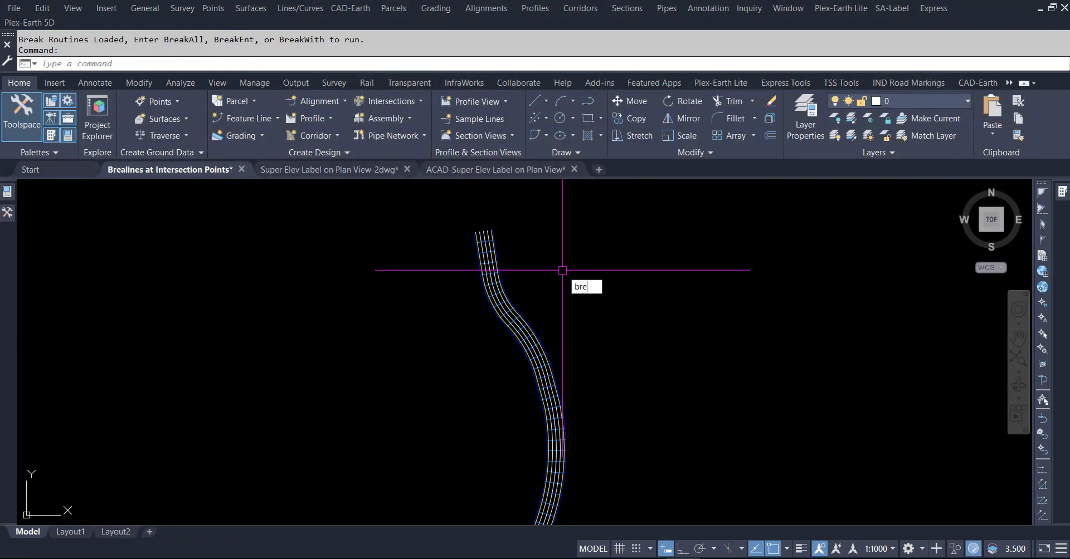
pyautogui.write('k')
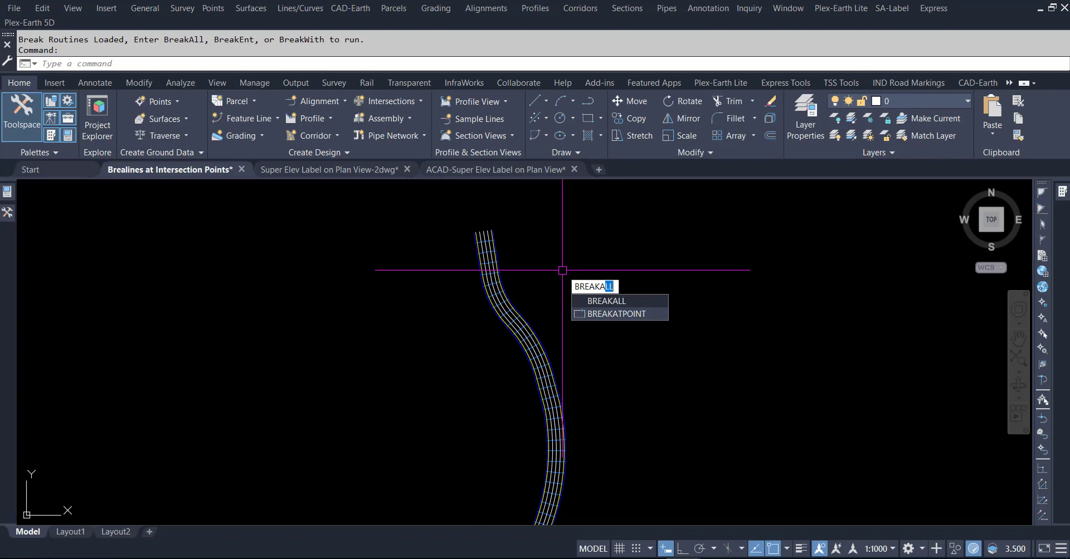
# - Run BreakAll on a crossing window enclosing all 73 road and sample line objects
pyautogui.click(605, 302)
pyautogui.scroll(-3, 604, 277)
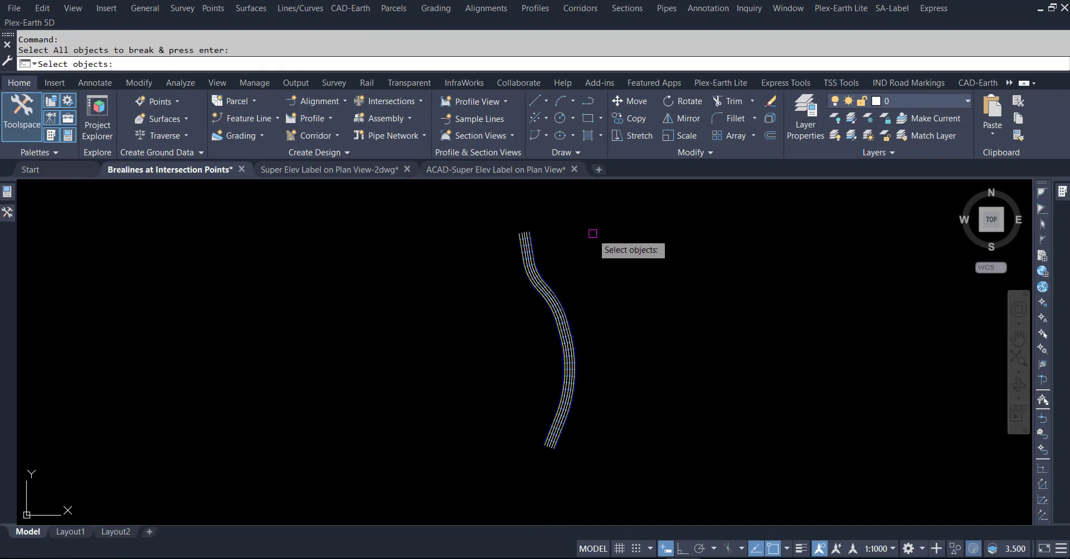
pyautogui.click(617, 213)
pyautogui.click(486, 464)
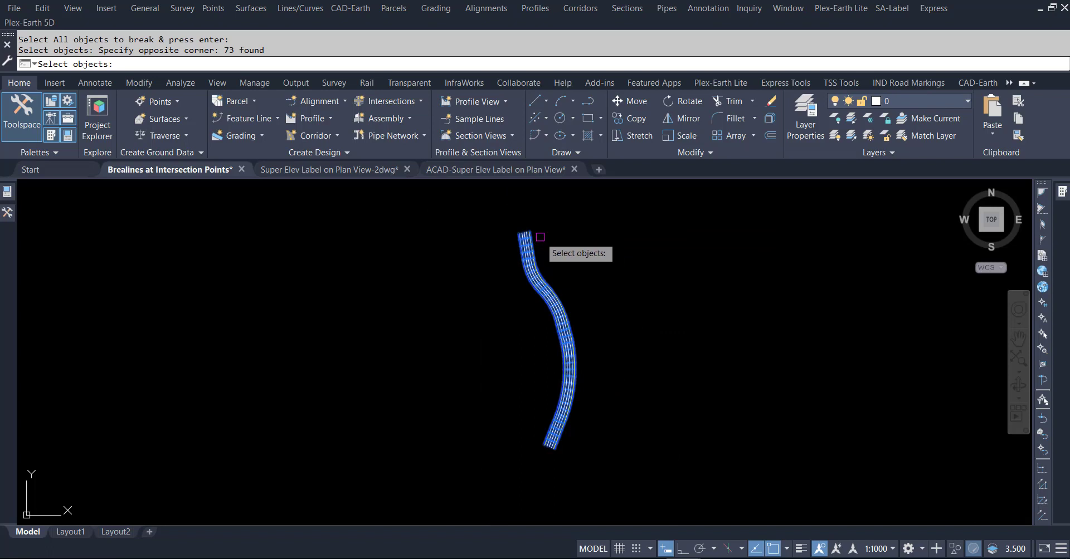
pyautogui.press('Return')
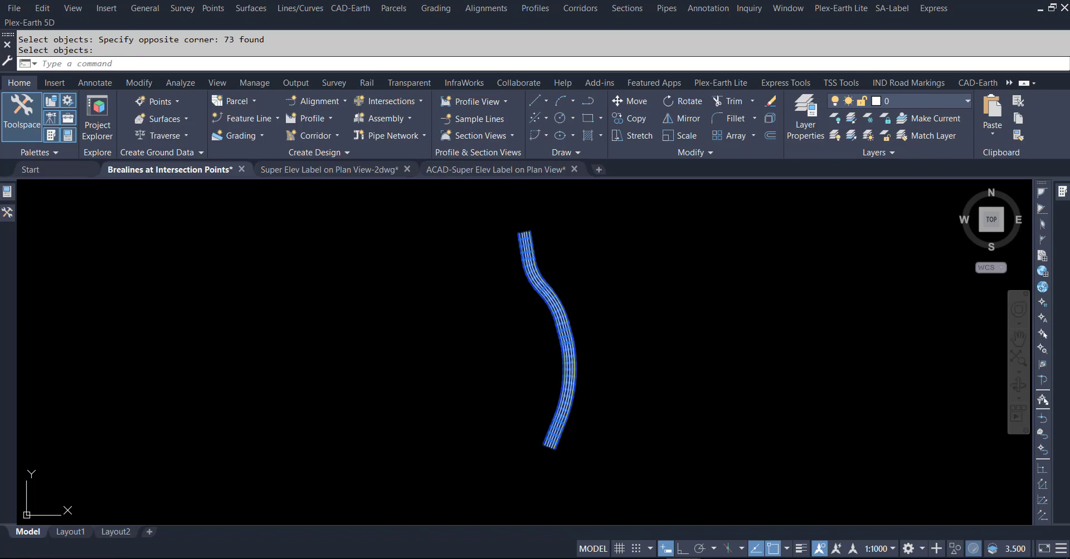
pyautogui.press('Return')
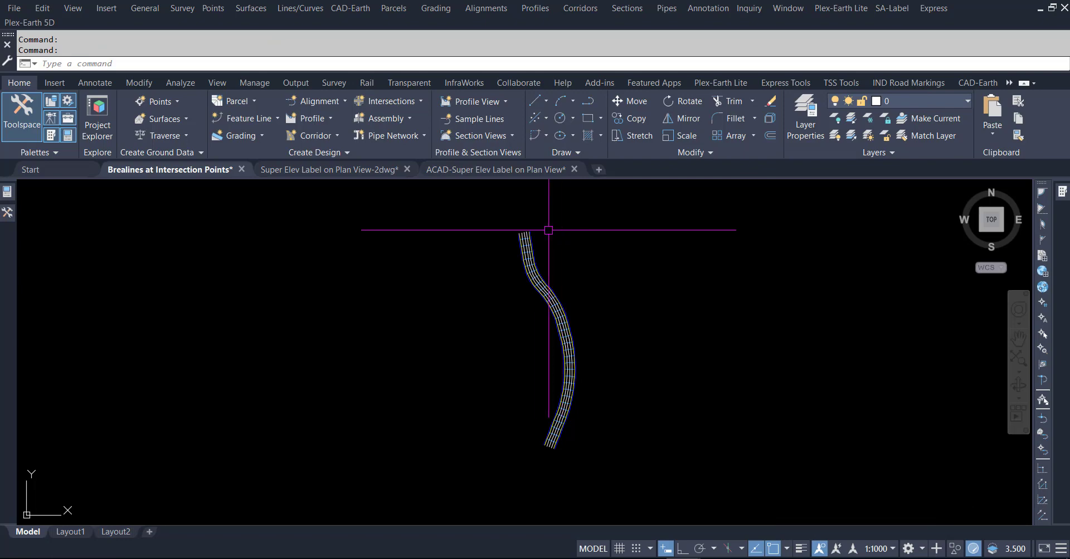
# - Zoom in and select neighbouring sample line pieces to confirm they are separate objects
pyautogui.scroll(8, 530, 229)
pyautogui.scroll(5, 530, 232)
pyautogui.scroll(2, 525, 254)
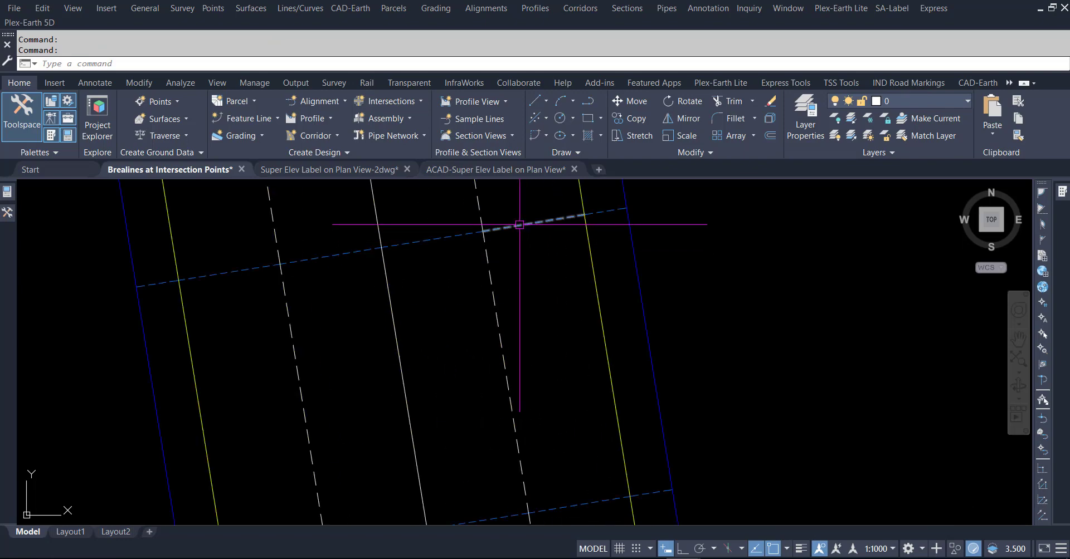
pyautogui.scroll(1, 451, 318)
pyautogui.scroll(-1, 443, 328)
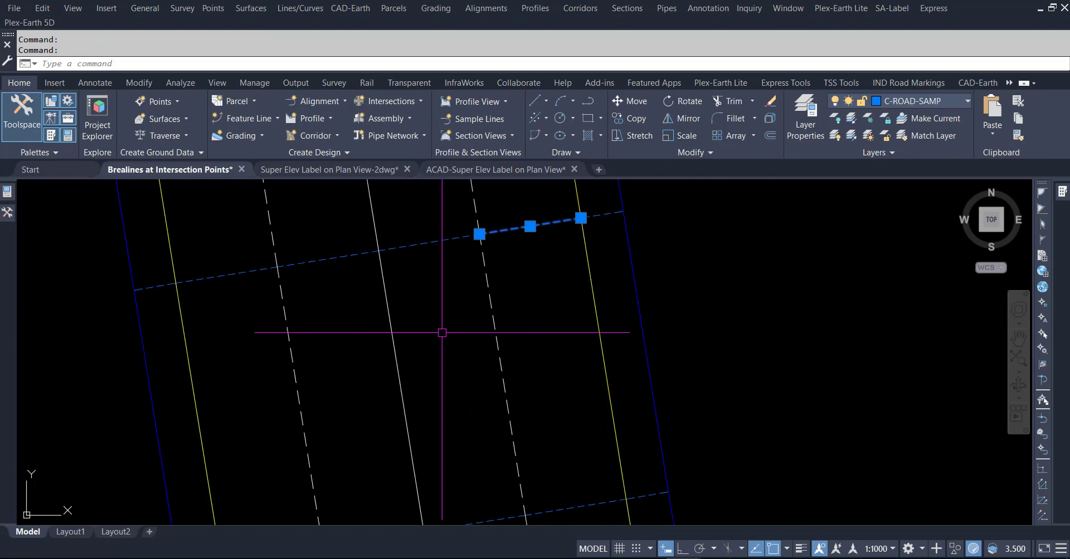
pyautogui.click(429, 242)
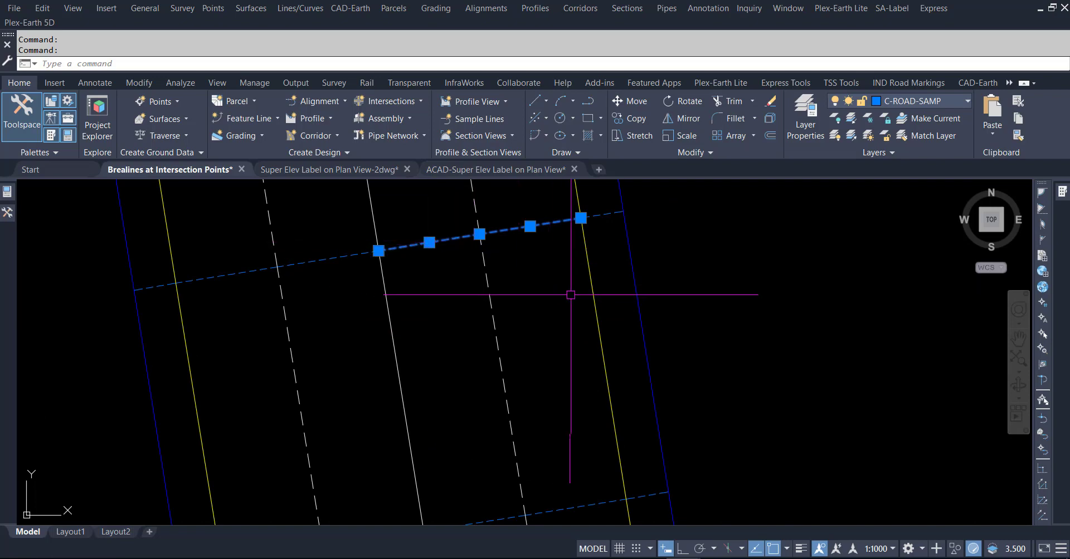
pyautogui.press('Escape')
pyautogui.click(603, 215)
pyautogui.press('Escape')
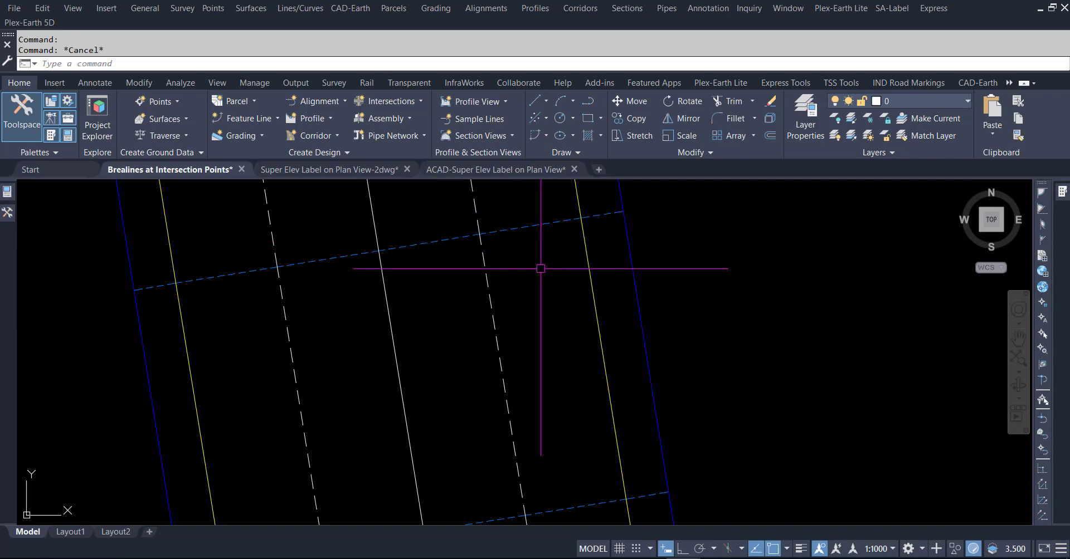
pyautogui.moveTo(540, 269); pyautogui.dragTo(531, 371, button='middle')
pyautogui.press('Escape')
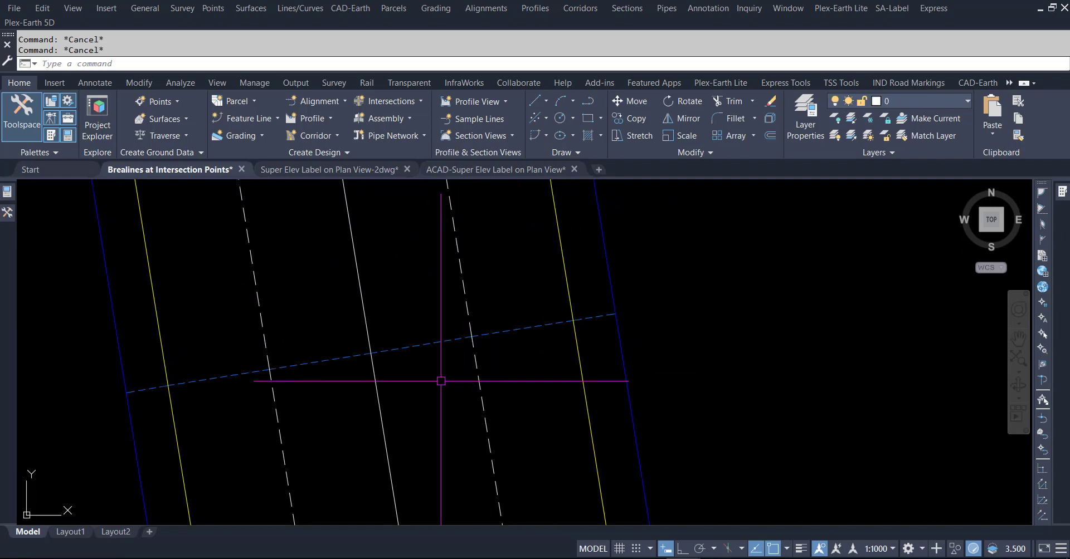
# - LIST two sample line pieces, showing lengths of 3.600 and 1.500
pyautogui.write('l')
pyautogui.press('Return')
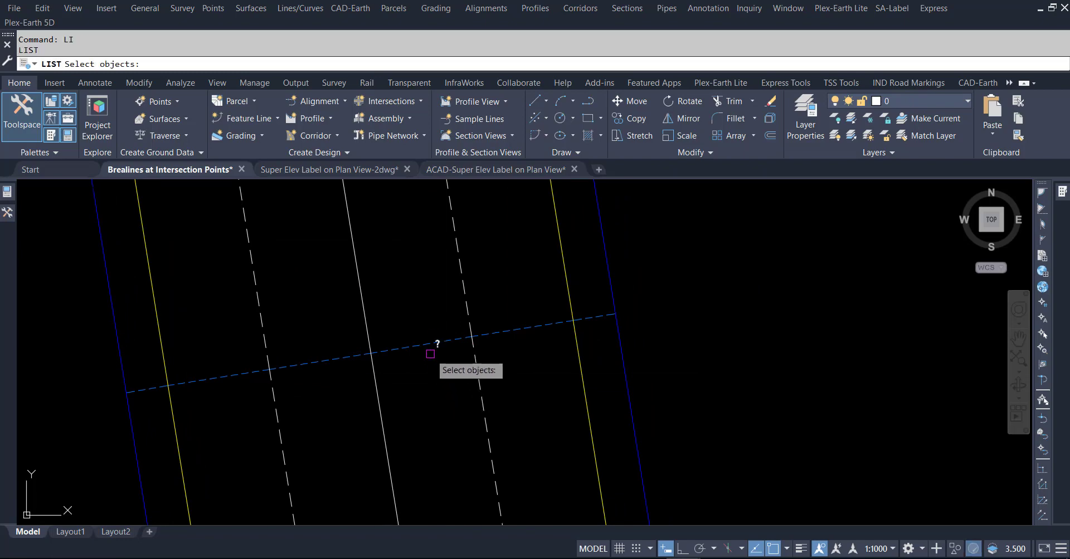
pyautogui.click(434, 343)
pyautogui.press('Return')
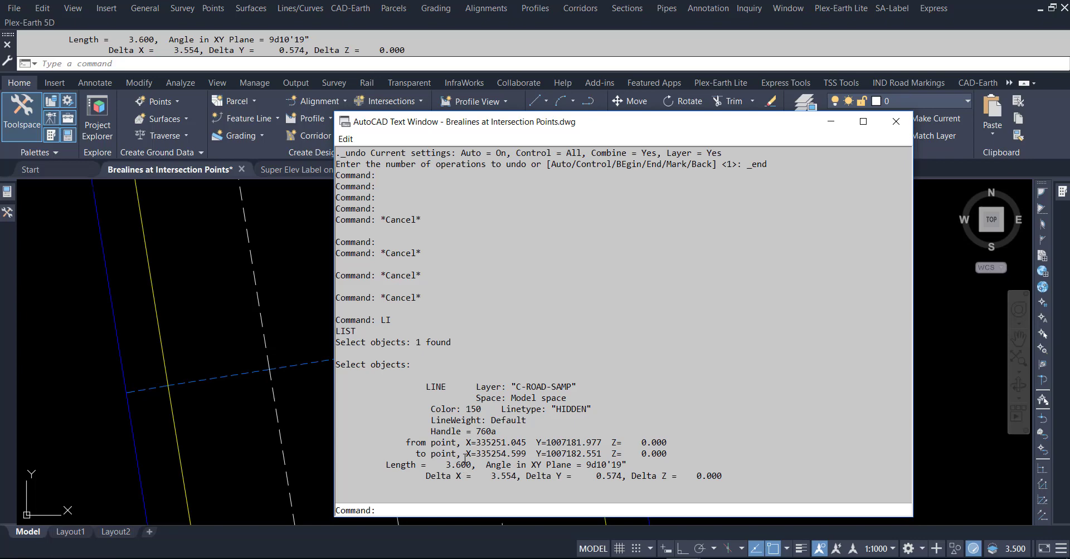
pyautogui.press('Escape')
pyautogui.press('Escape')
pyautogui.press('Escape')
pyautogui.click(895, 122)
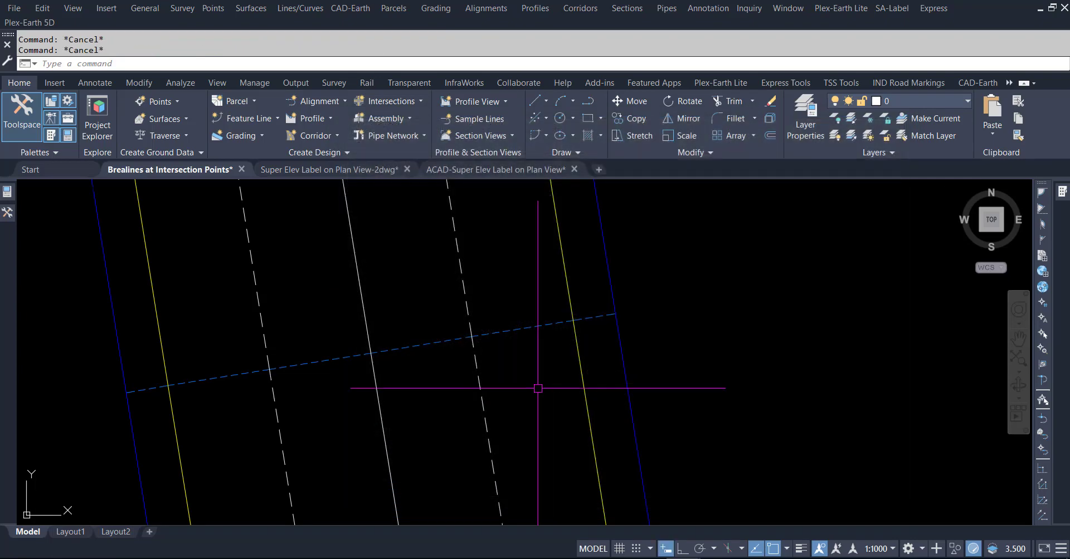
pyautogui.write('li')
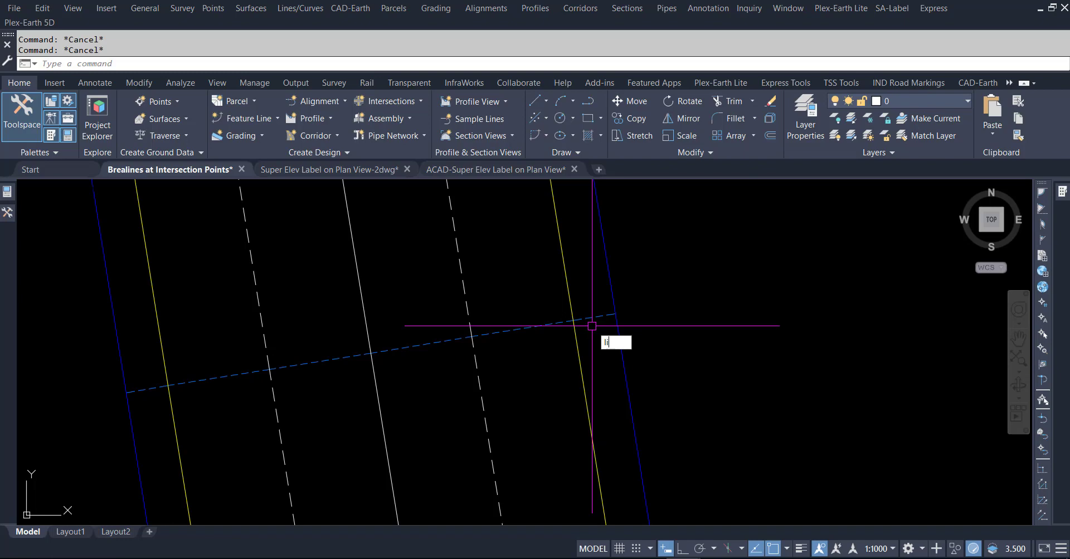
pyautogui.press('Return')
pyautogui.click(596, 315)
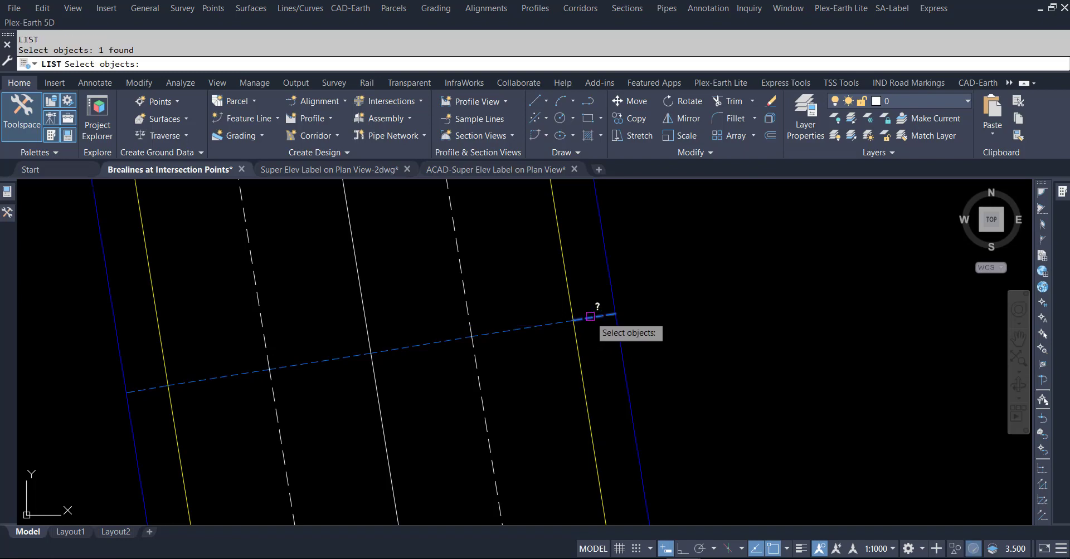
pyautogui.press('Return')
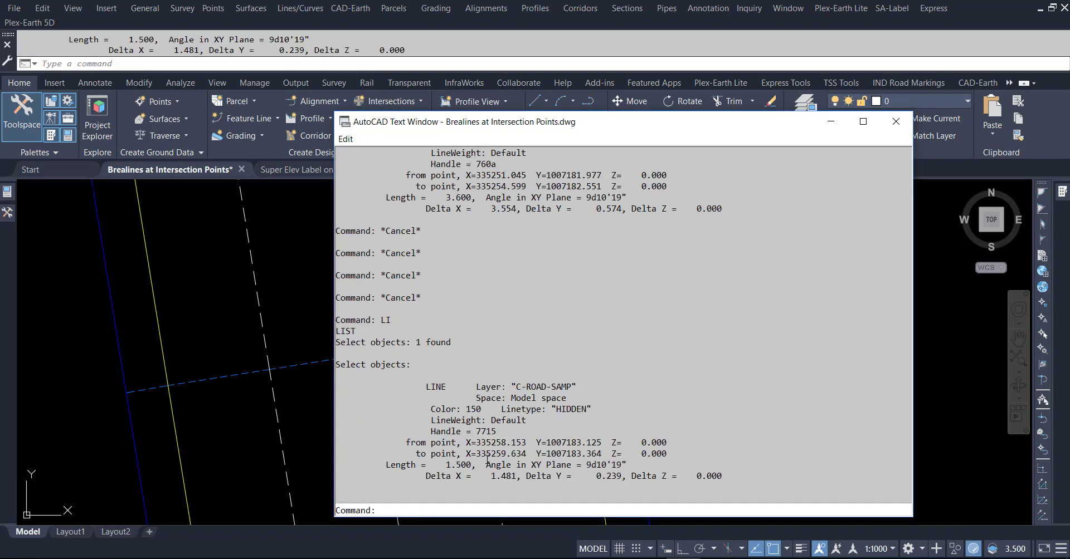
pyautogui.click(894, 125)
pyautogui.press('Escape')
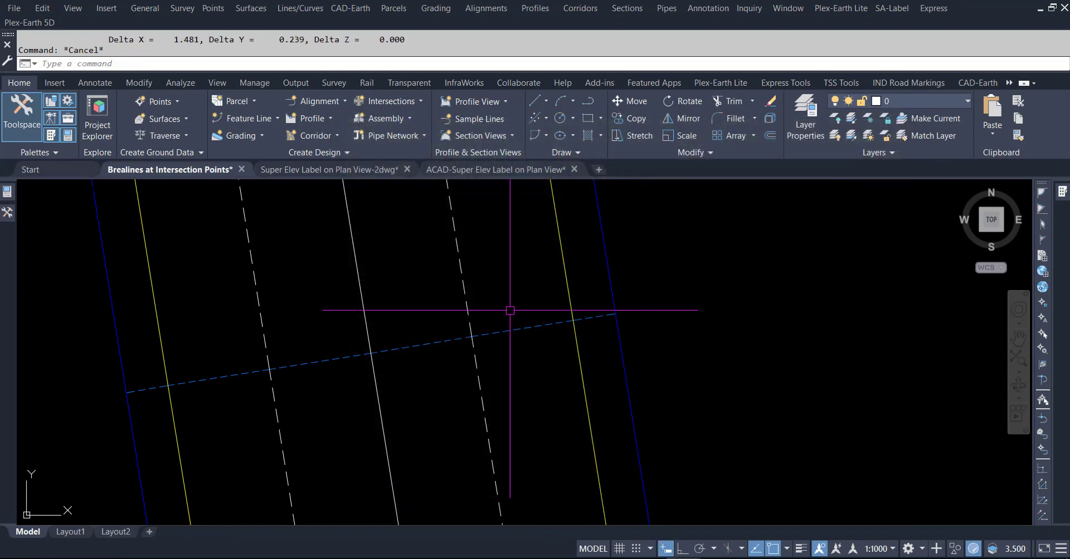
pyautogui.scroll(-1, 485, 308)
pyautogui.scroll(-2, 480, 315)
pyautogui.scroll(-2, 521, 329)
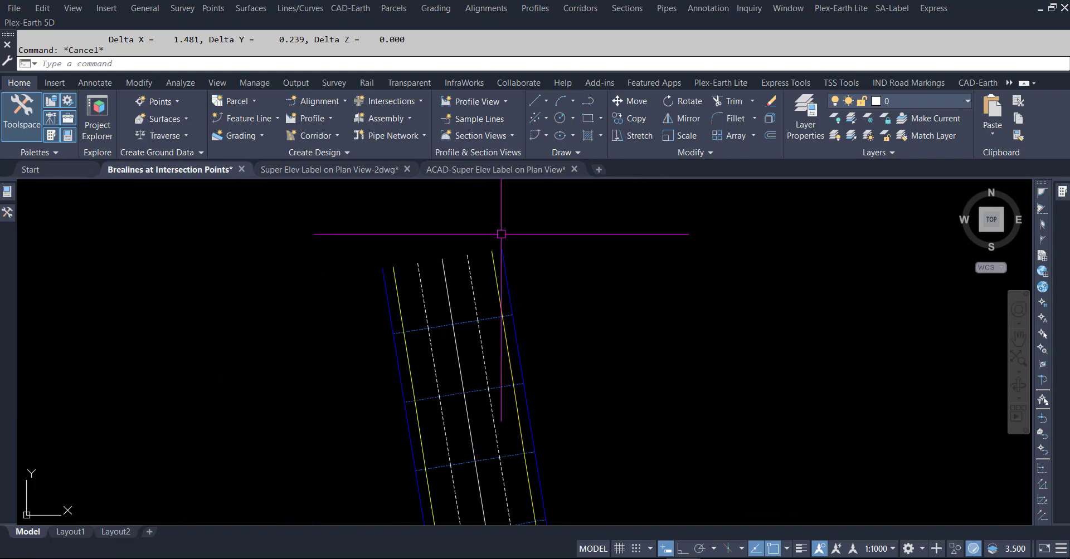
pyautogui.scroll(-3, 585, 306)
pyautogui.moveTo(611, 382)
pyautogui.mouseDown(button='middle')
pyautogui.moveTo(667, 424)
pyautogui.moveTo(612, 316)
pyautogui.mouseUp(button='middle')
pyautogui.scroll(2, 633, 342)
pyautogui.scroll(-3, 525, 351)
pyautogui.scroll(-3, 612, 365)
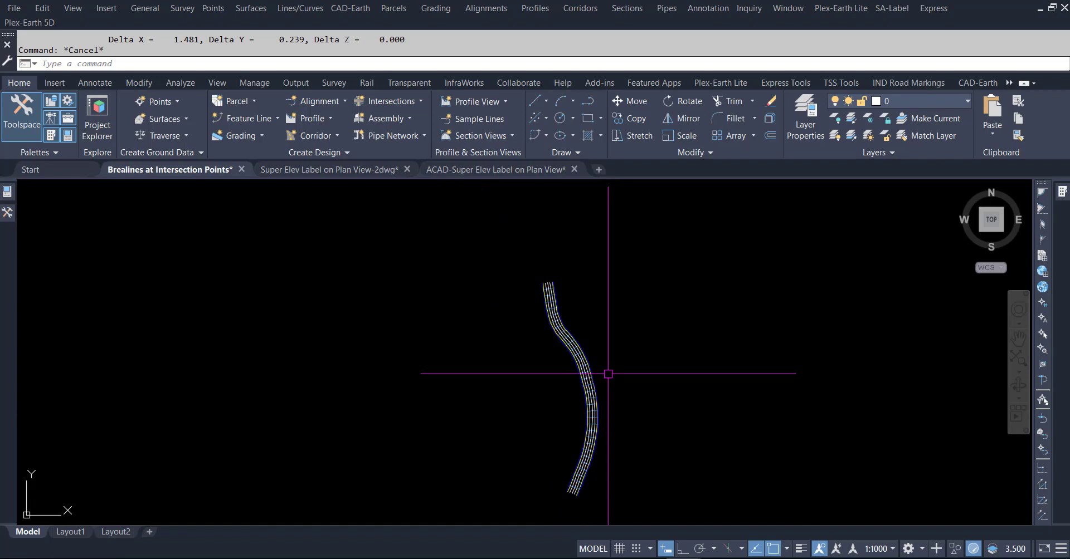